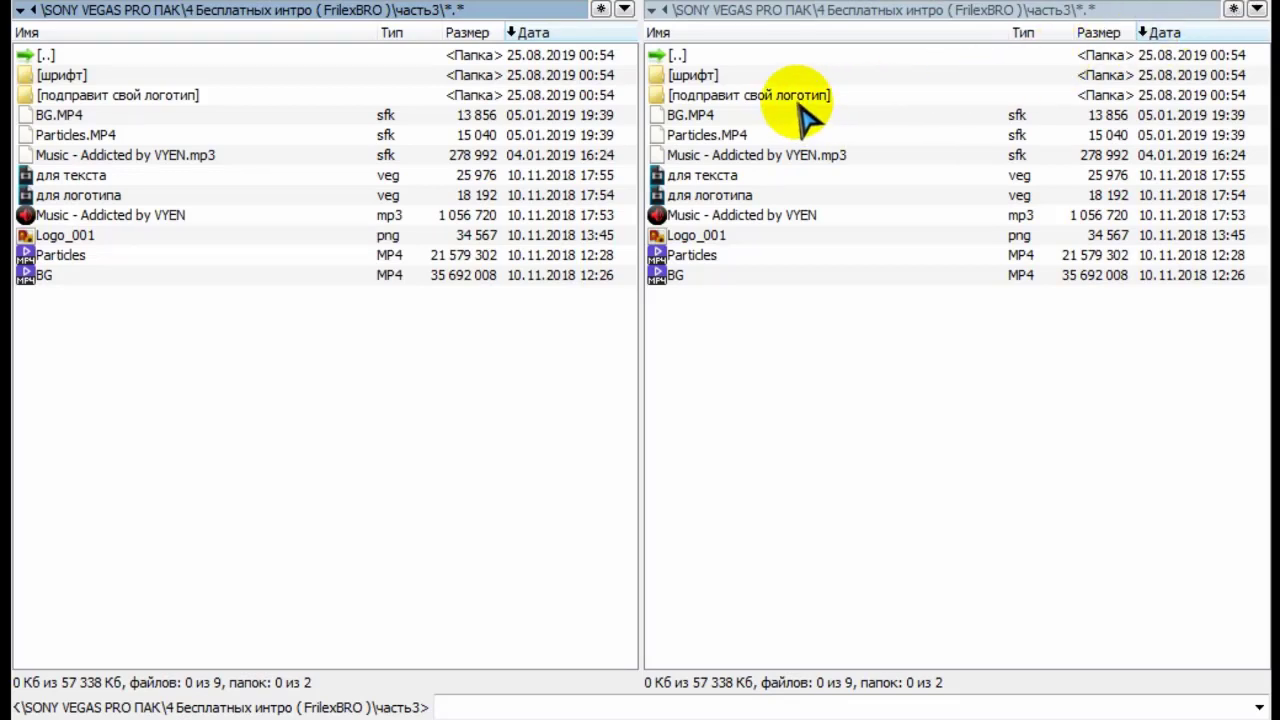
Step: Look through the contents of the template folders часть3, часть4, часть2 and часть1, and return to часть3
{"action": "double_click", "coordinate": [745, 58]}
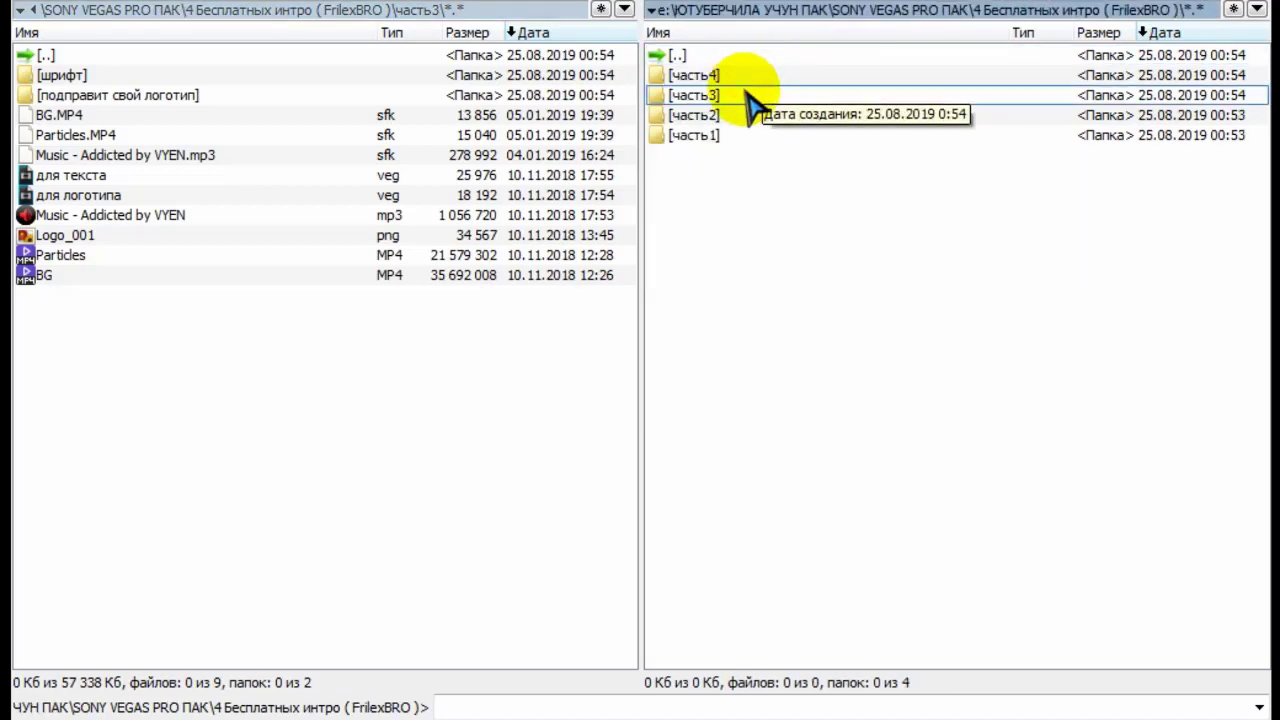
{"action": "left_click", "coordinate": [745, 58]}
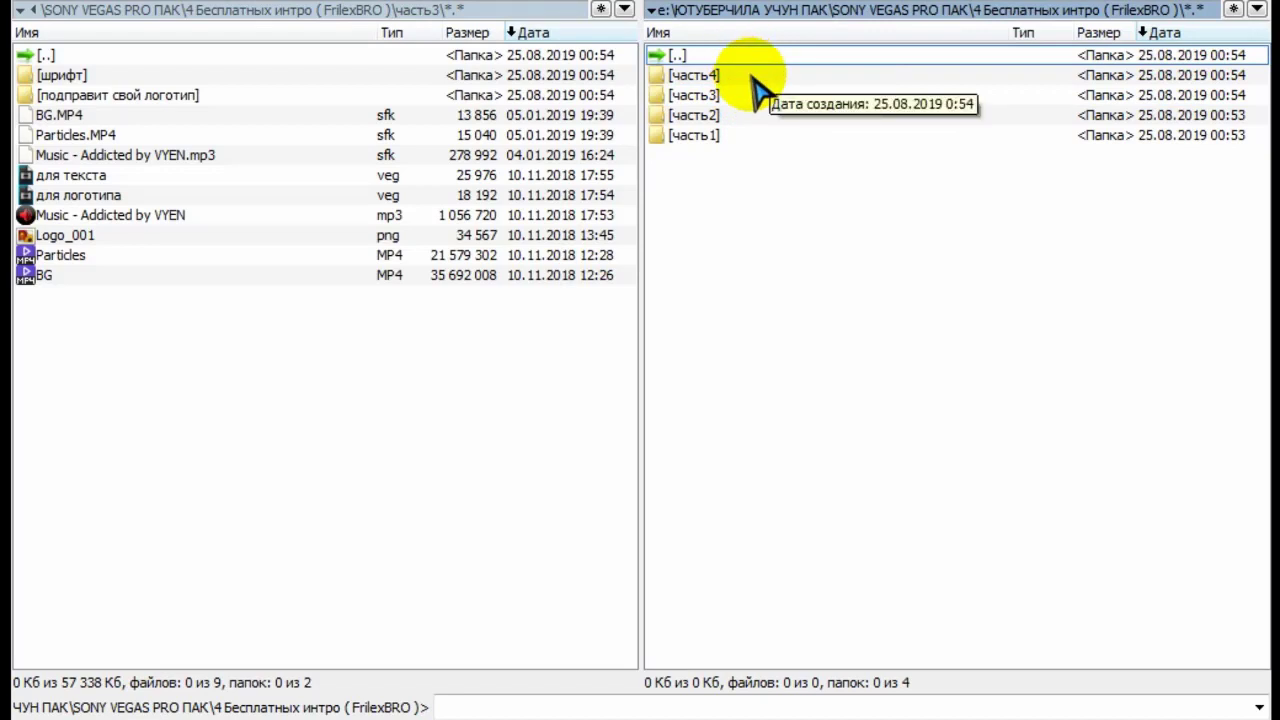
{"action": "double_click", "coordinate": [738, 96]}
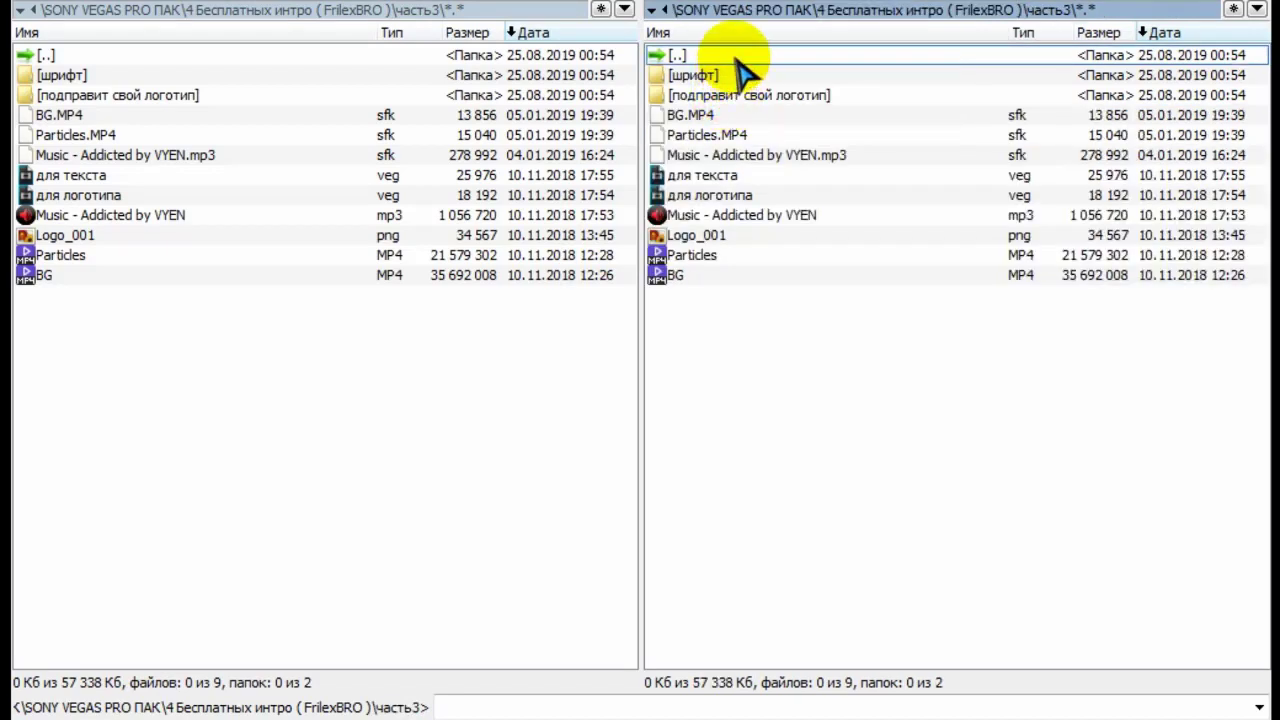
{"action": "double_click", "coordinate": [735, 57]}
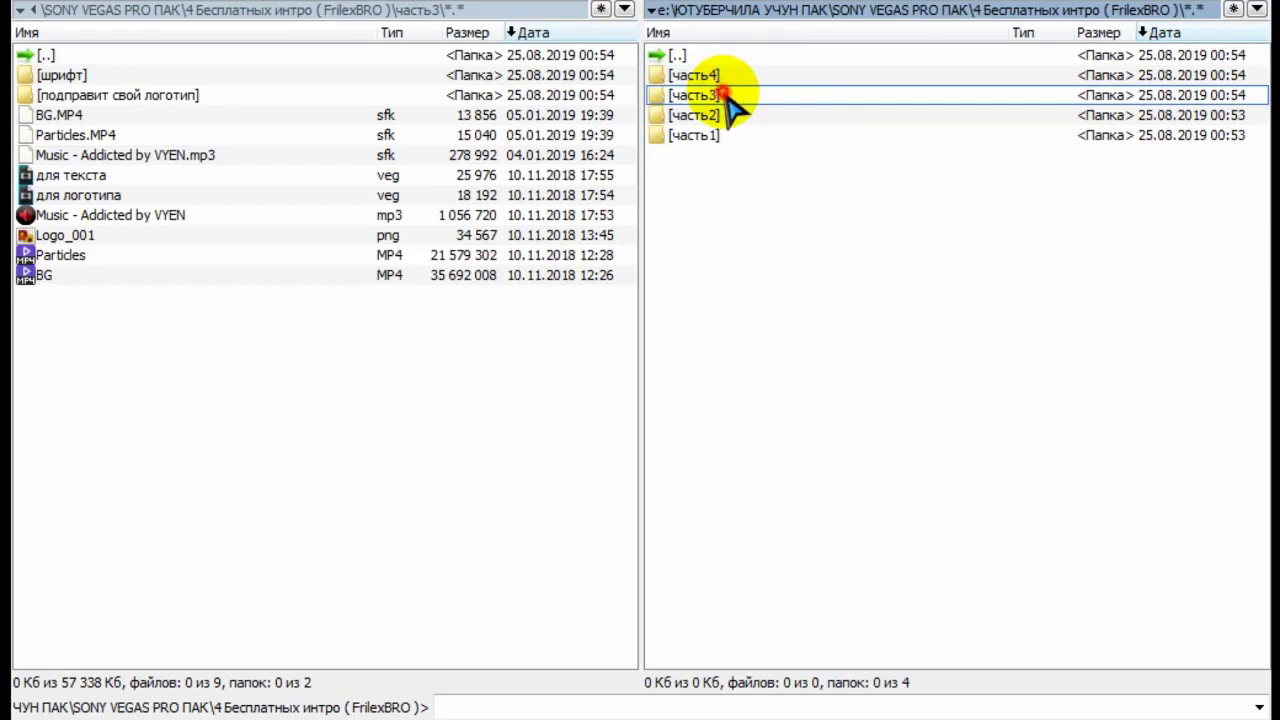
{"action": "double_click", "coordinate": [725, 95]}
{"action": "double_click", "coordinate": [722, 55]}
{"action": "double_click", "coordinate": [725, 76]}
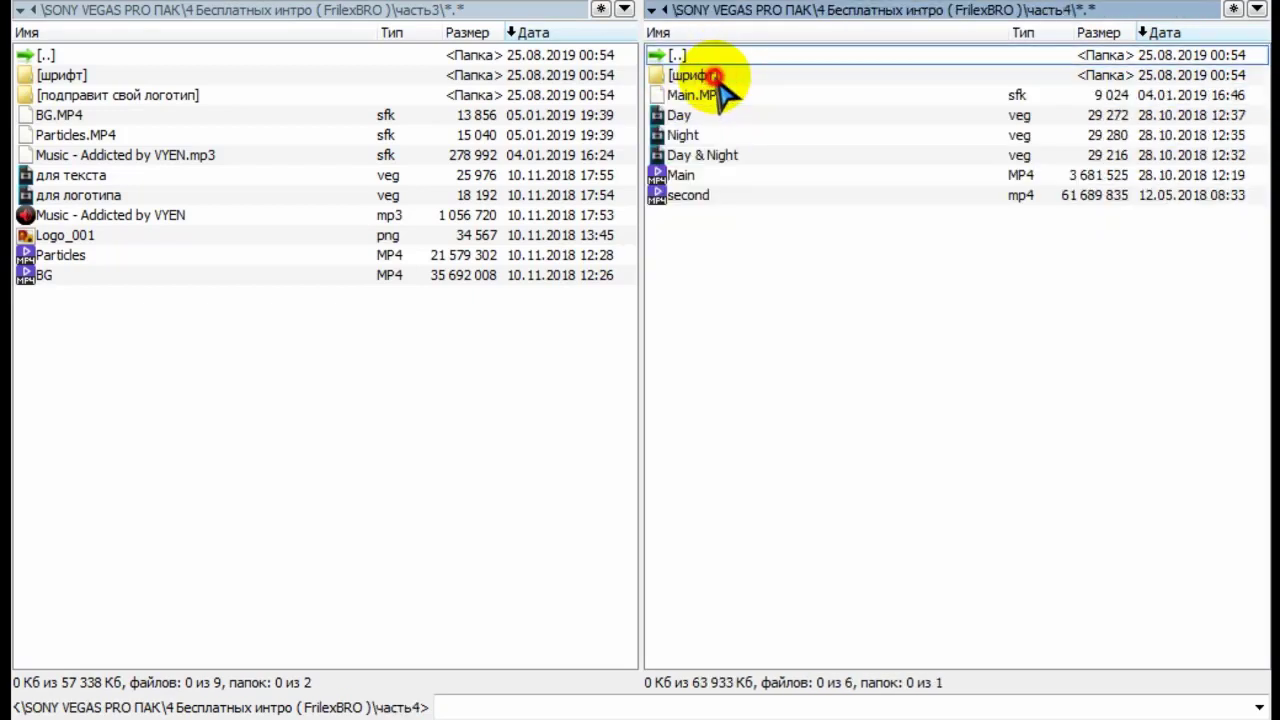
{"action": "double_click", "coordinate": [722, 55]}
{"action": "double_click", "coordinate": [725, 115]}
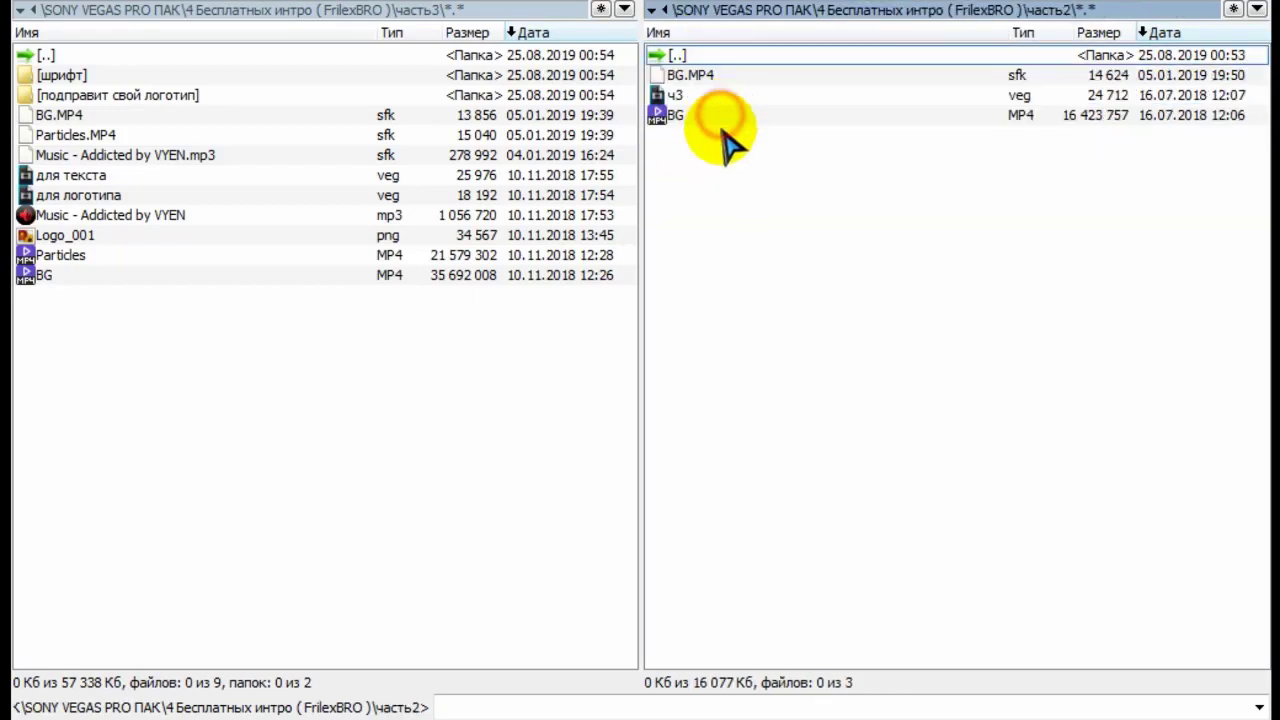
{"action": "double_click", "coordinate": [737, 55]}
{"action": "double_click", "coordinate": [695, 135]}
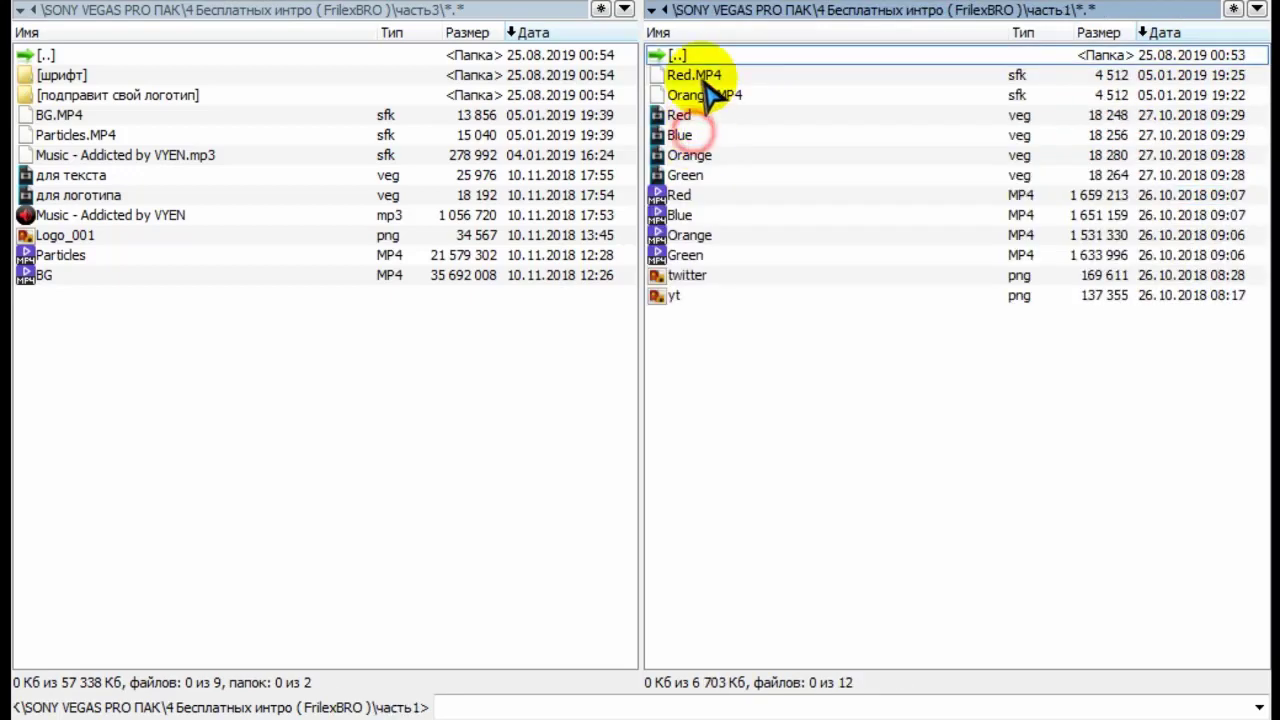
{"action": "double_click", "coordinate": [705, 55]}
{"action": "double_click", "coordinate": [714, 95]}
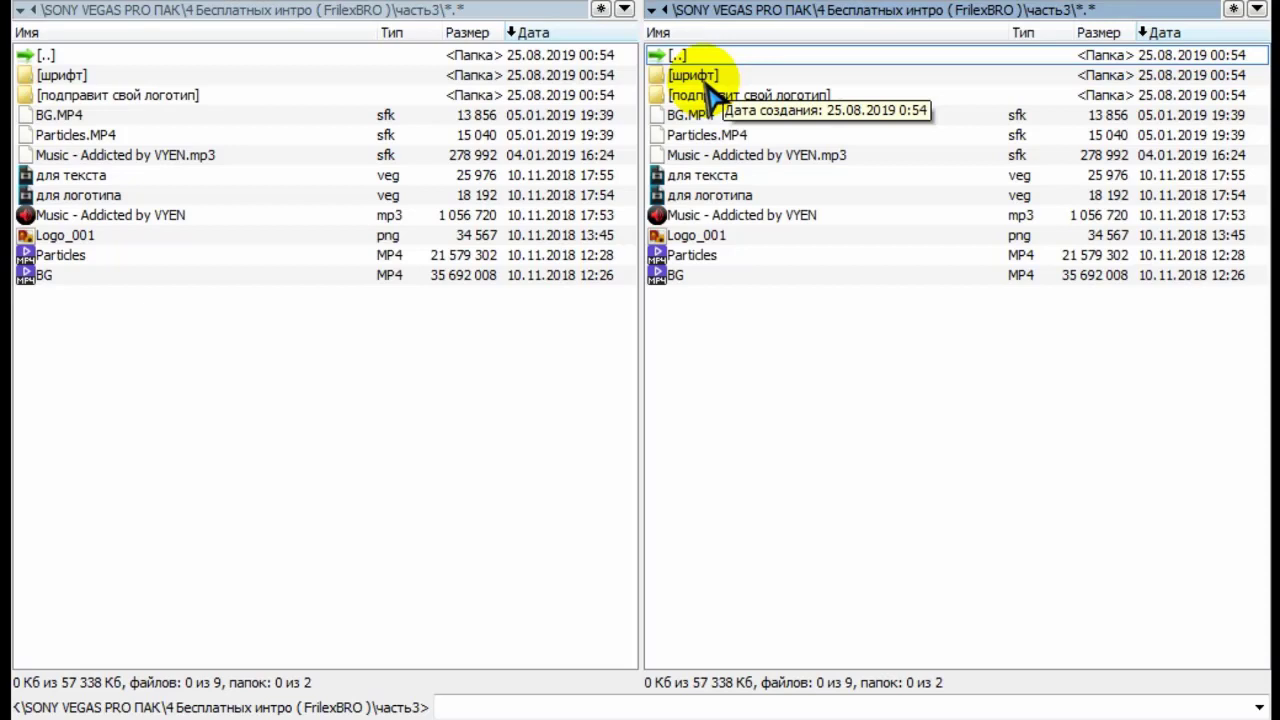
Step: View which programs can open the project files для текста.veg and для логотипа.veg, without opening either one
{"action": "left_click", "coordinate": [728, 180]}
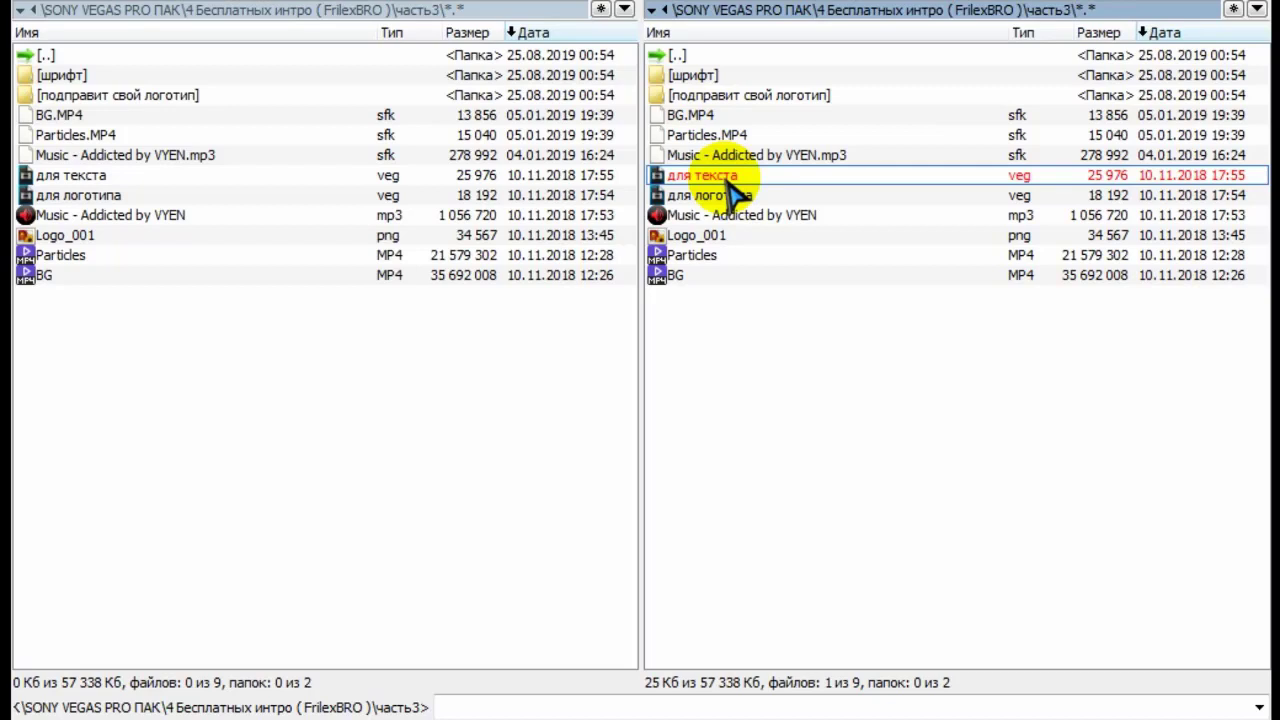
{"action": "right_click", "coordinate": [735, 193]}
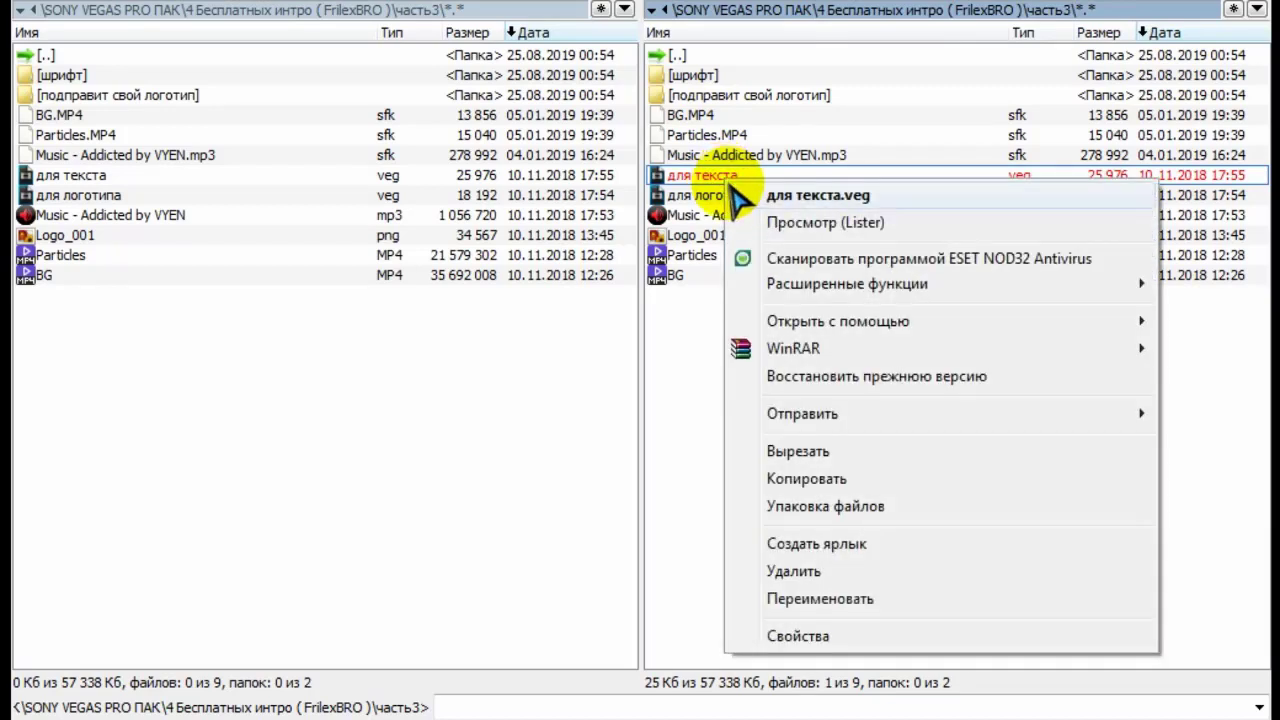
{"action": "mouse_move", "coordinate": [786, 320]}
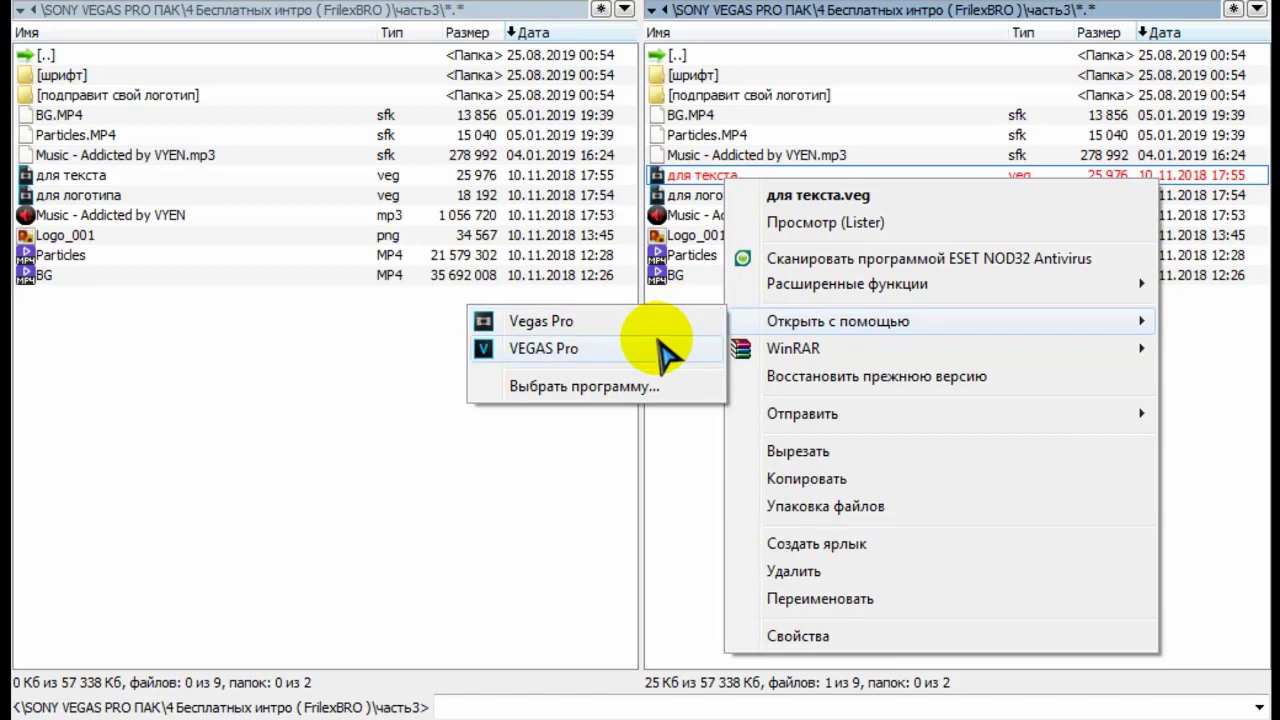
{"action": "left_click", "coordinate": [663, 485]}
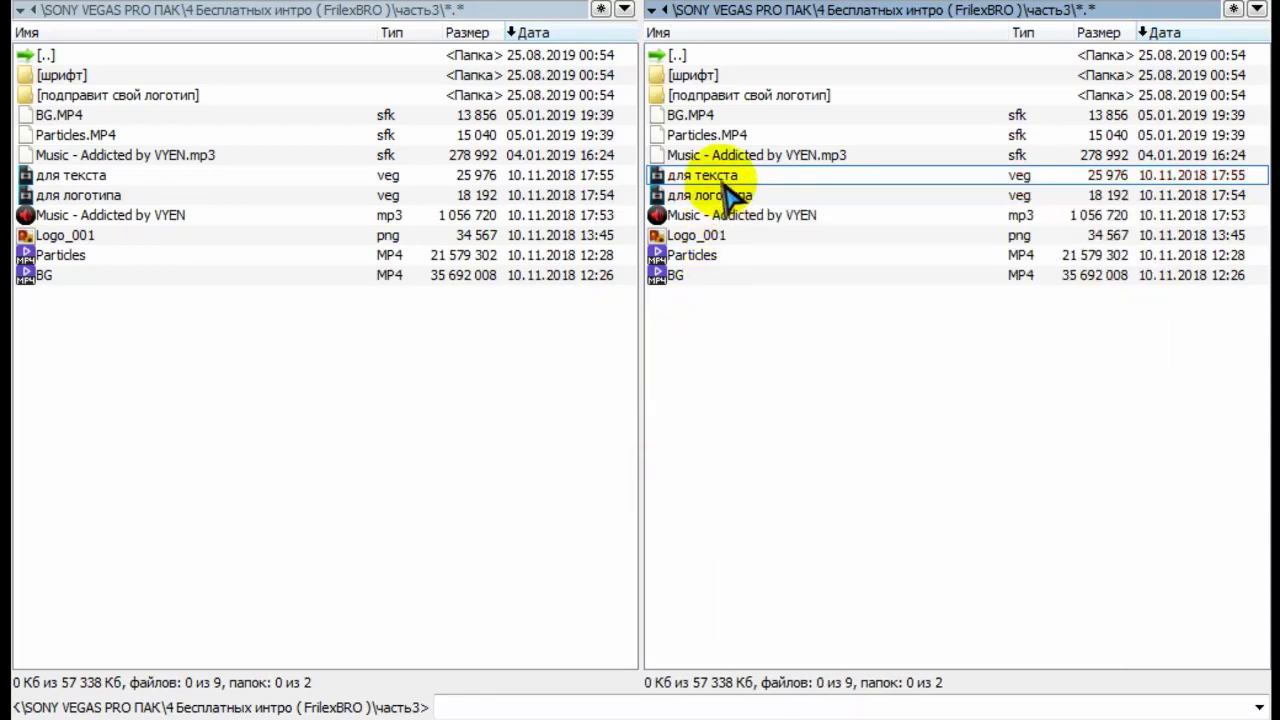
{"action": "right_click", "coordinate": [729, 197]}
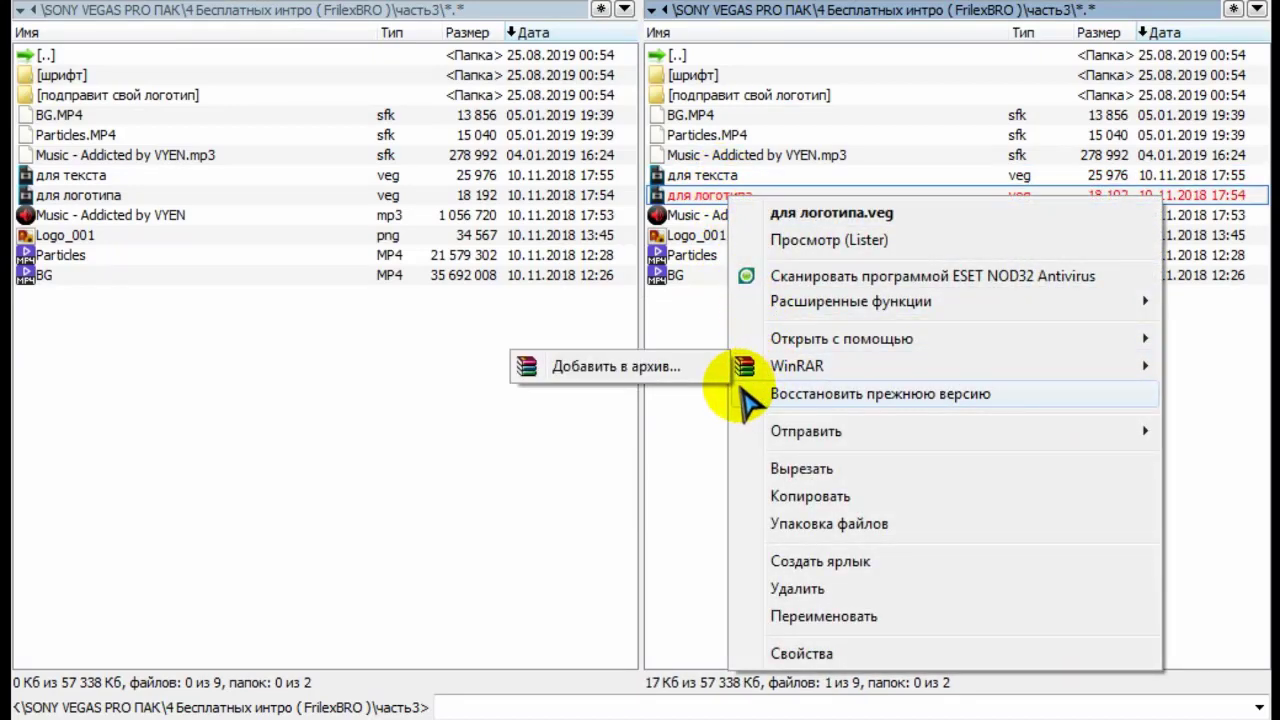
{"action": "mouse_move", "coordinate": [812, 338]}
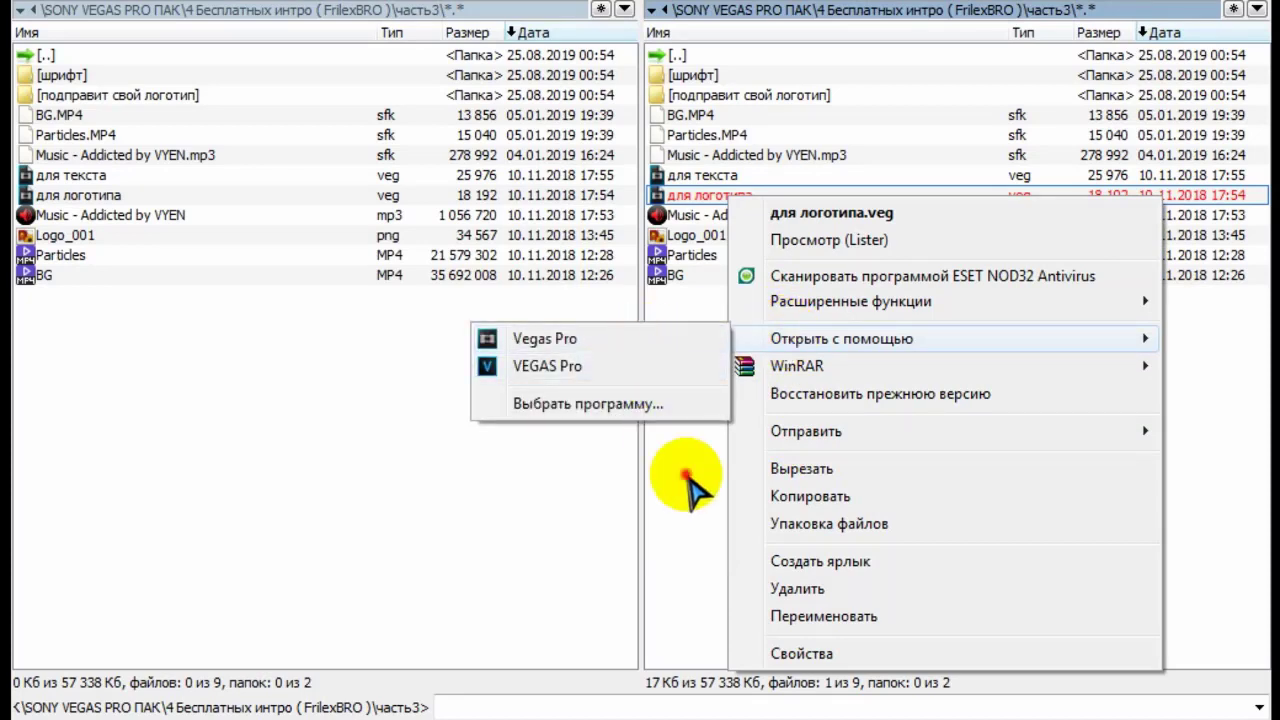
{"action": "left_click", "coordinate": [686, 486]}
Step: Install the FARCEB__ TTF font from the шрифт folder, replacing the installed FarCry ExtraBold
{"action": "double_click", "coordinate": [737, 76]}
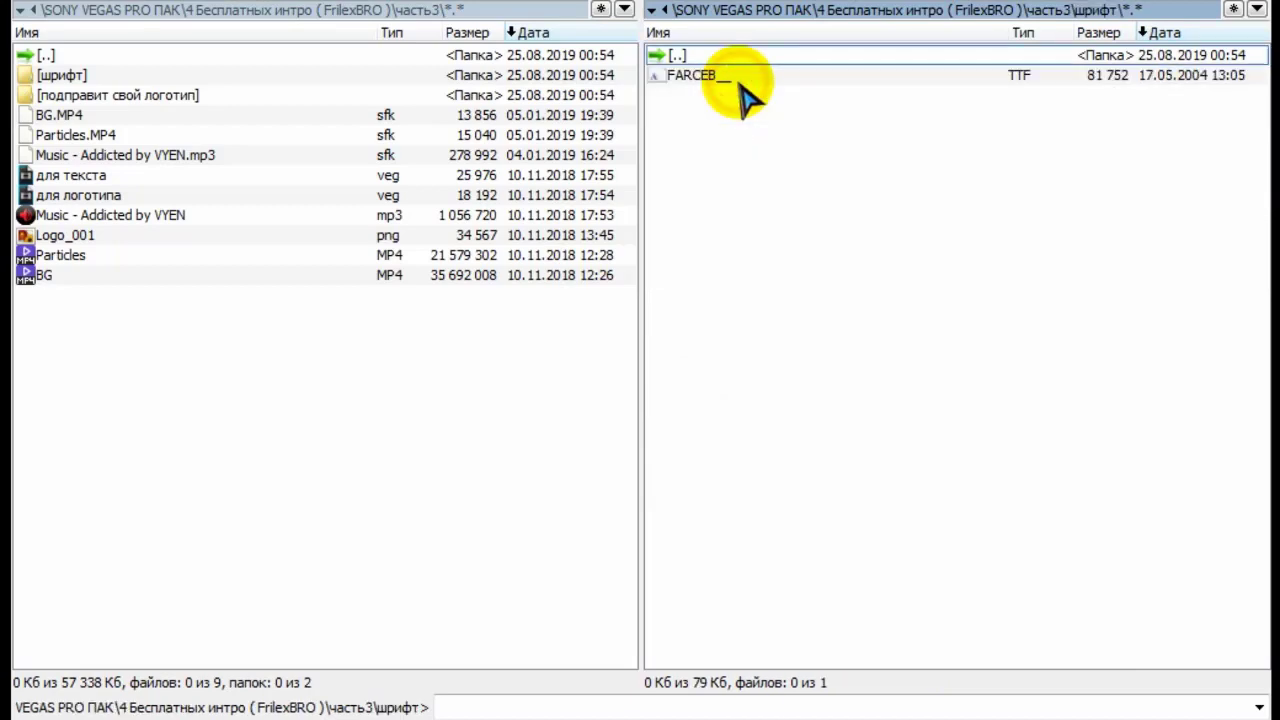
{"action": "right_click", "coordinate": [740, 80]}
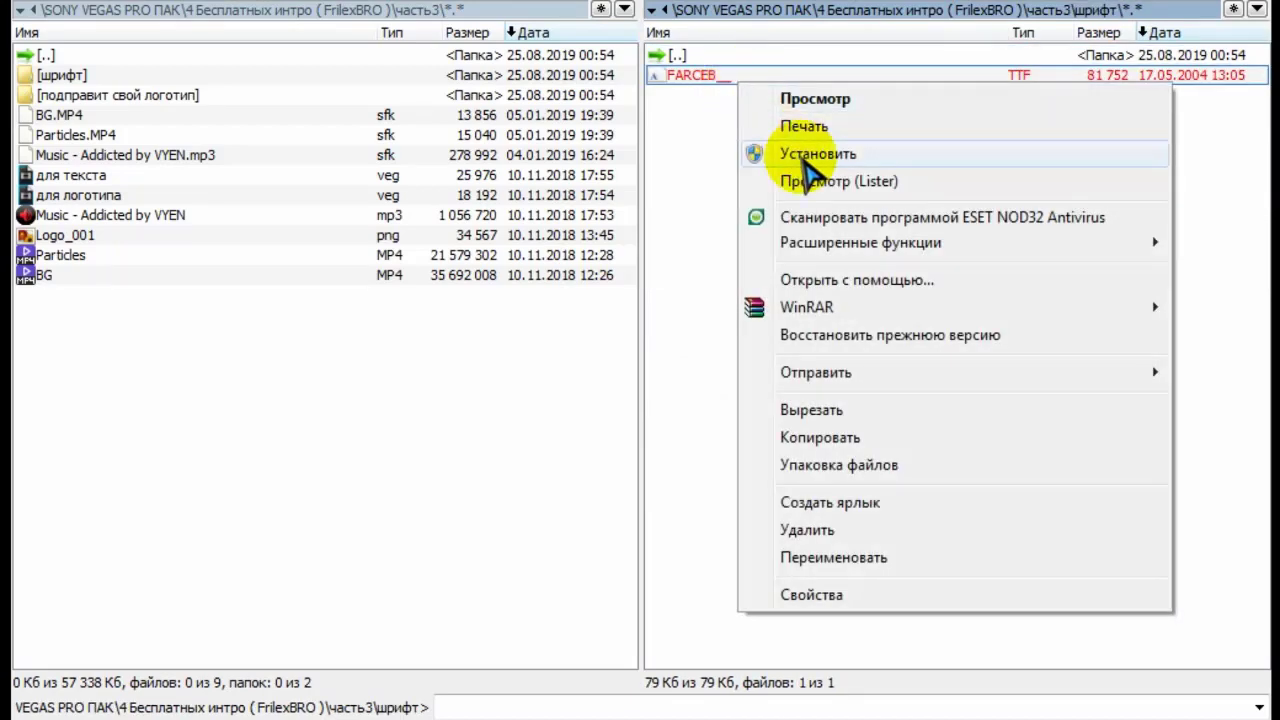
{"action": "left_click", "coordinate": [778, 152]}
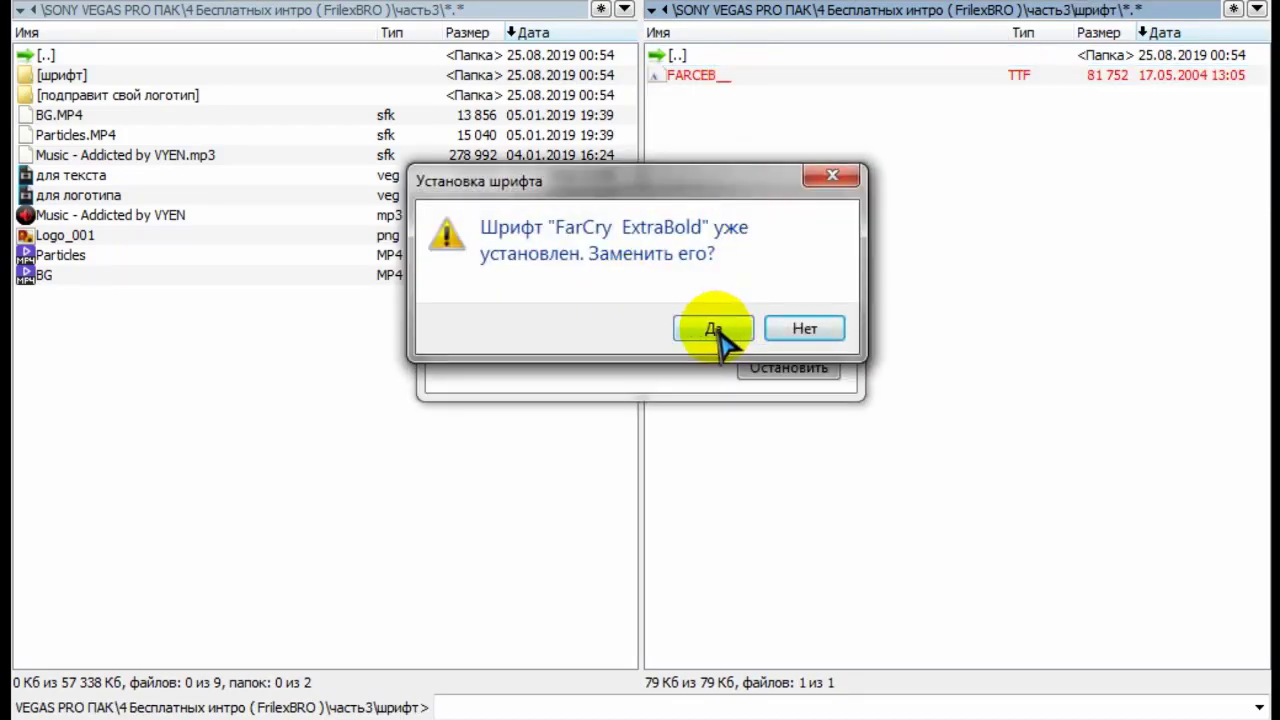
{"action": "left_click", "coordinate": [712, 330]}
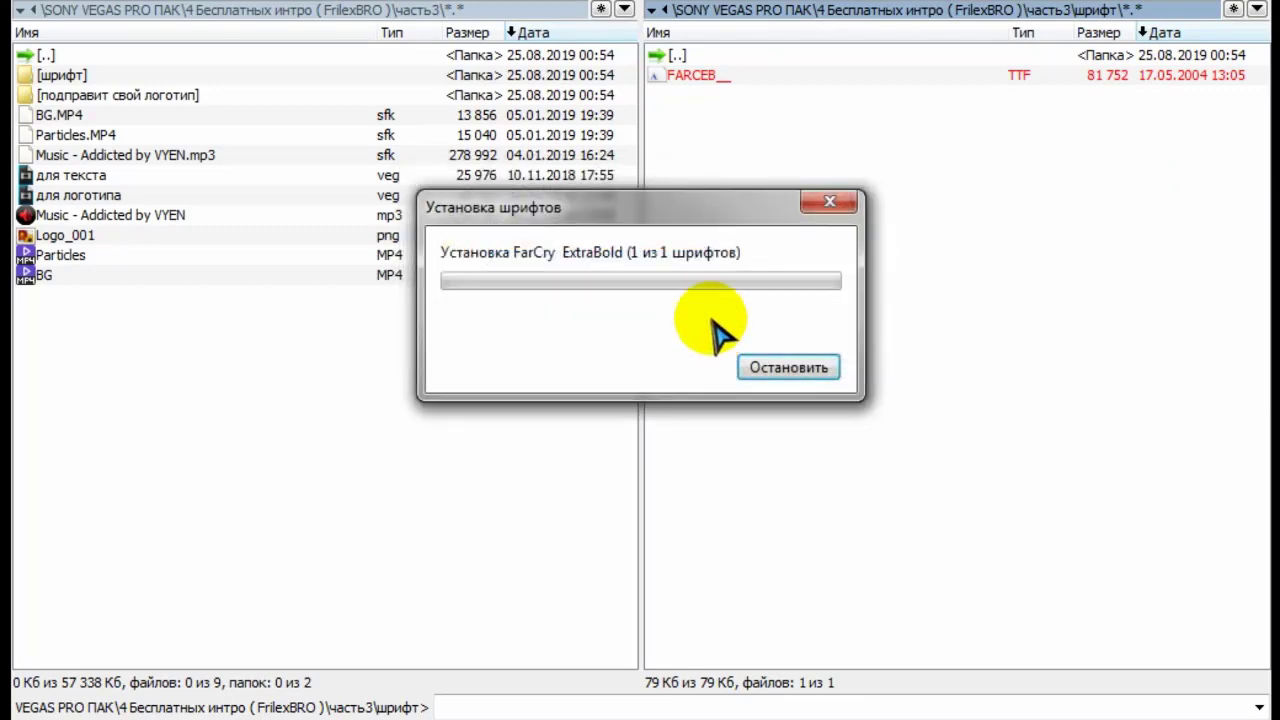
Step: Open YOUR LOGO.psd from the подправит свой логотип folder in Photoshop without updating its text layers
{"action": "double_click", "coordinate": [752, 54]}
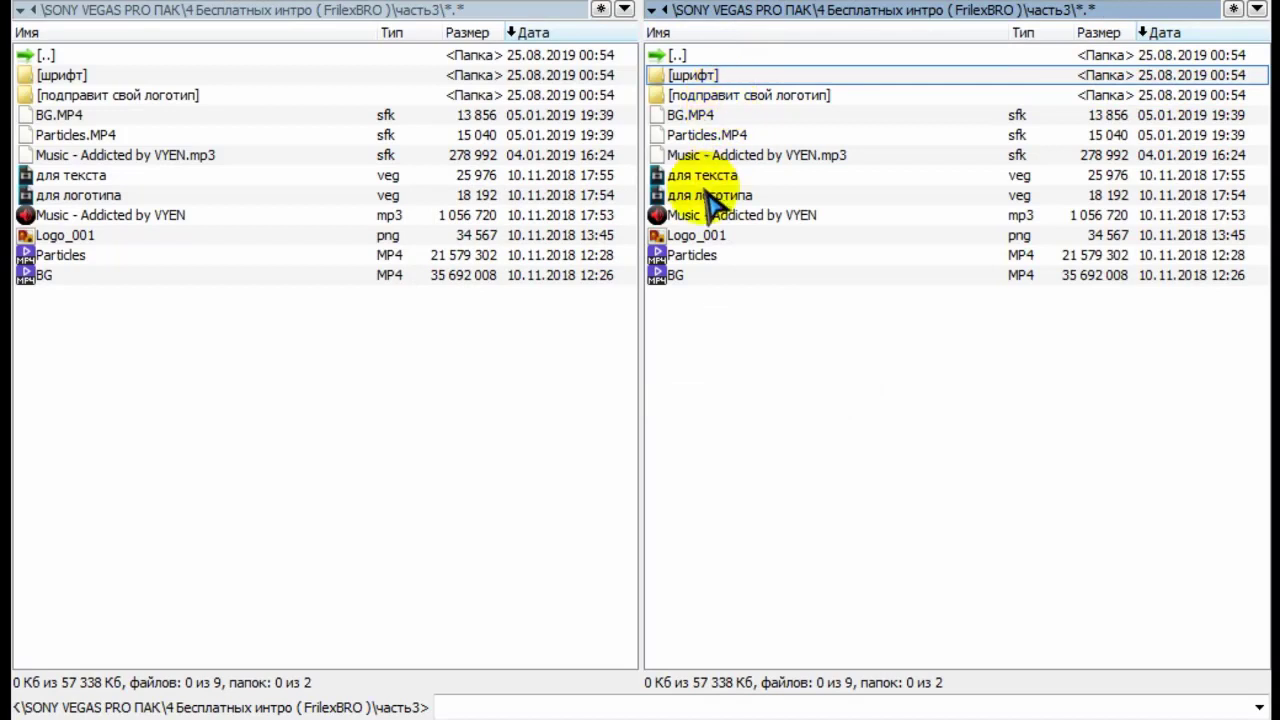
{"action": "double_click", "coordinate": [712, 93]}
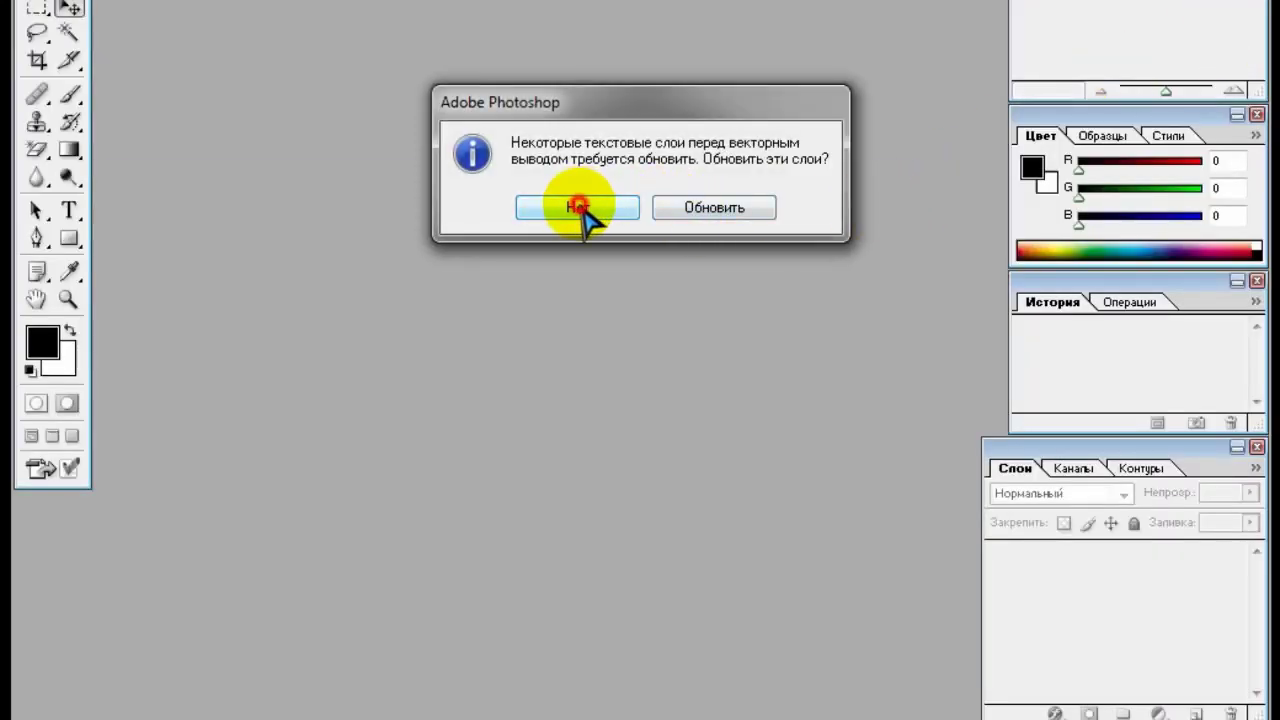
{"action": "left_click", "coordinate": [578, 207]}
Step: Start editing the TEXT layer with the Type tool, accept the layout change, and select its white letters TEX
{"action": "left_click", "coordinate": [70, 208]}
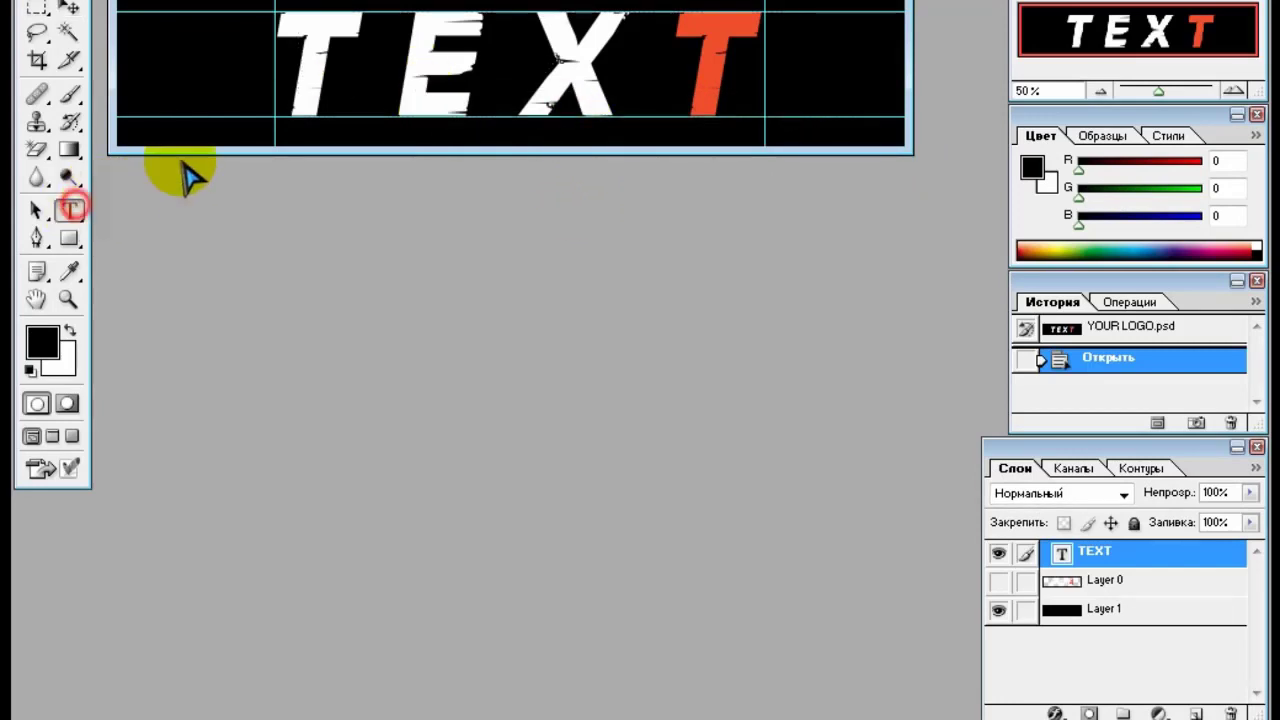
{"action": "left_click", "coordinate": [383, 90]}
{"action": "left_click", "coordinate": [638, 224]}
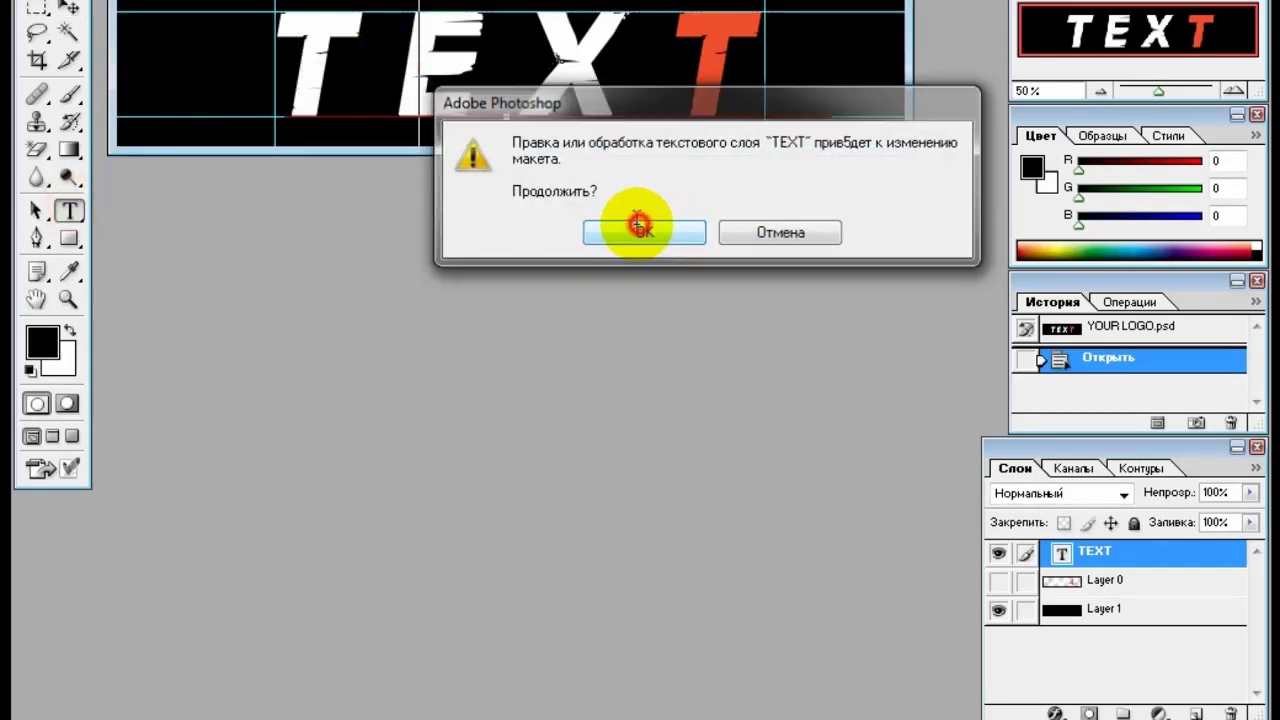
{"action": "double_click", "coordinate": [395, 72]}
{"action": "left_click", "coordinate": [625, 65]}
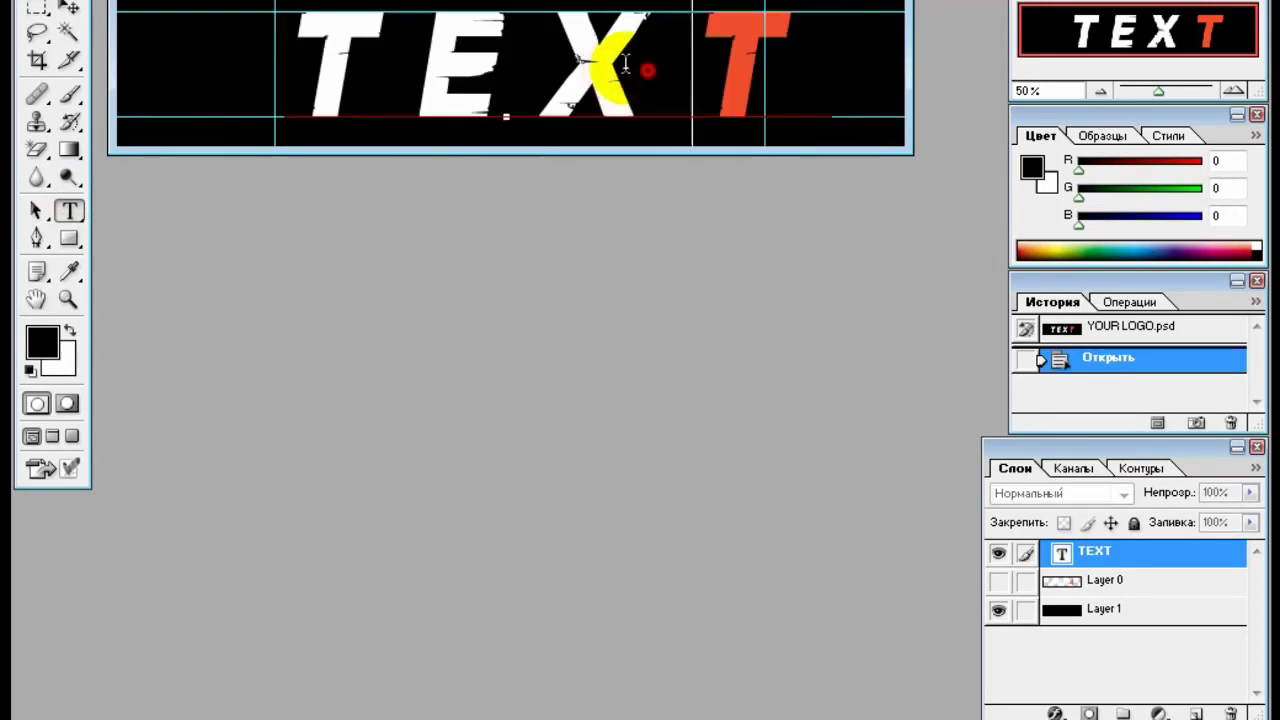
{"action": "left_click_drag", "start_coordinate": [625, 65], "coordinate": [341, 68]}
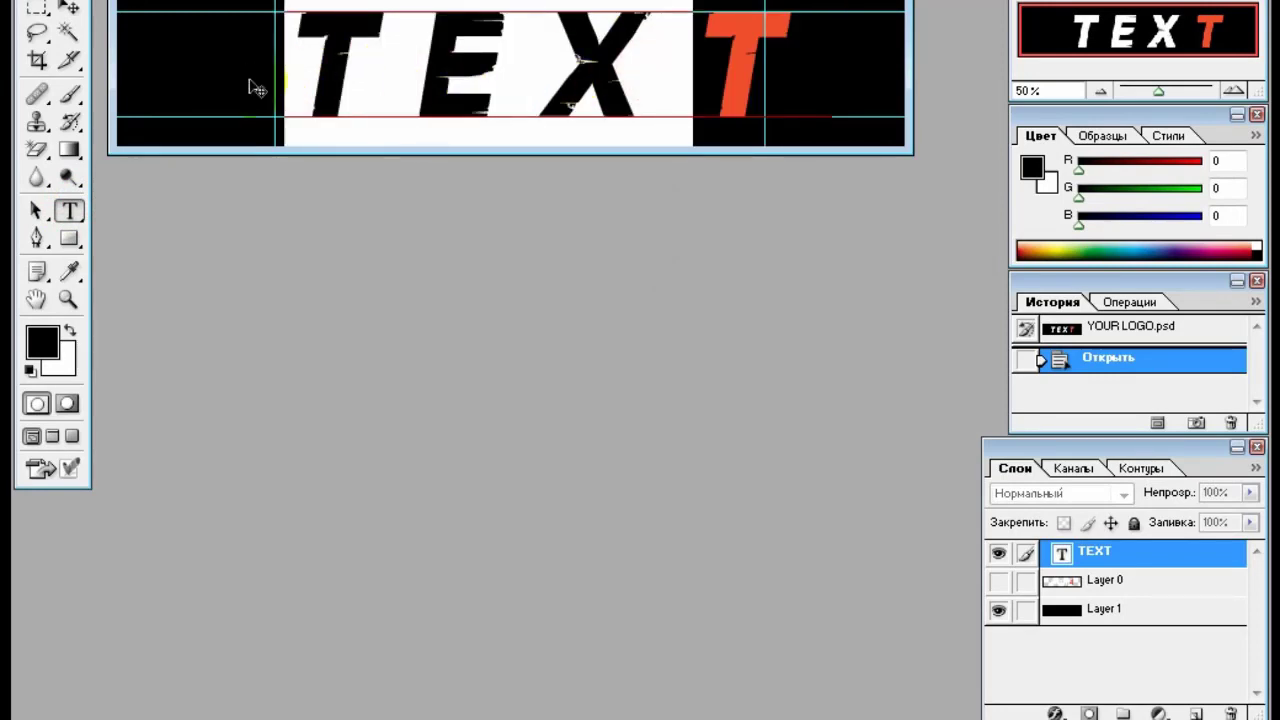
{"action": "type", "text": "ЧФT"}
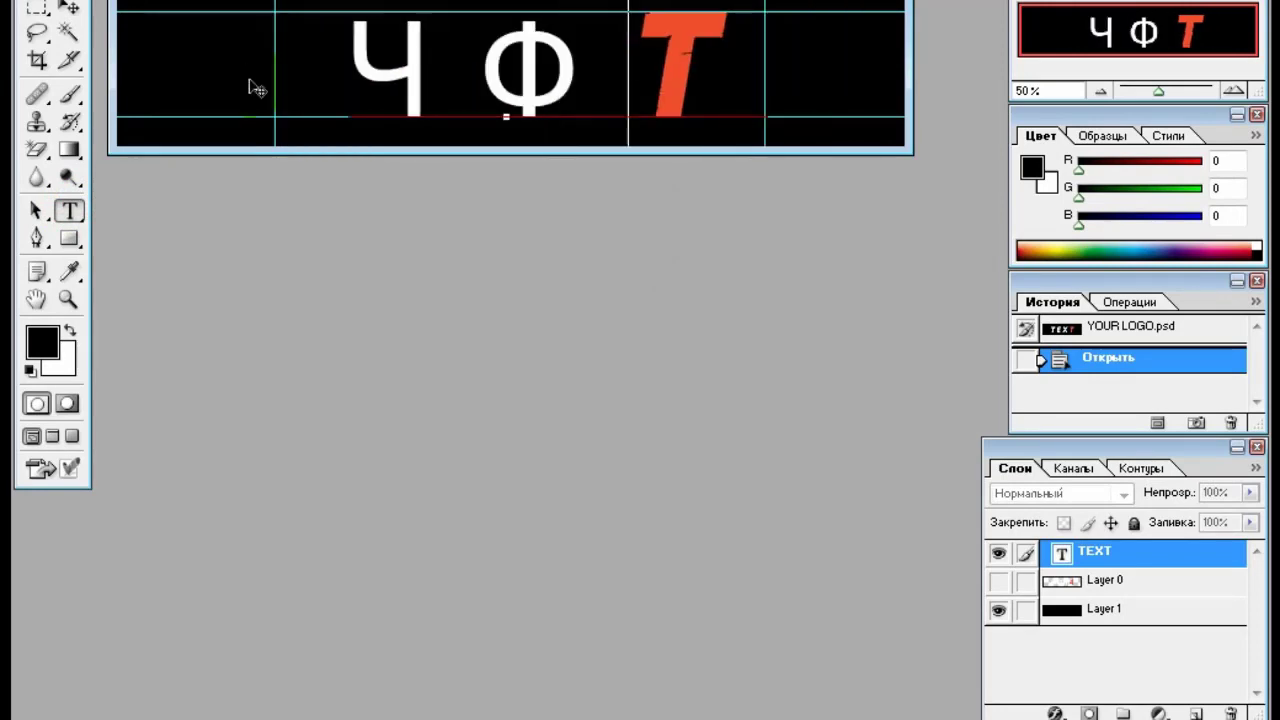
{"action": "key", "text": "BackSpace"}
{"action": "key", "text": "BackSpace"}
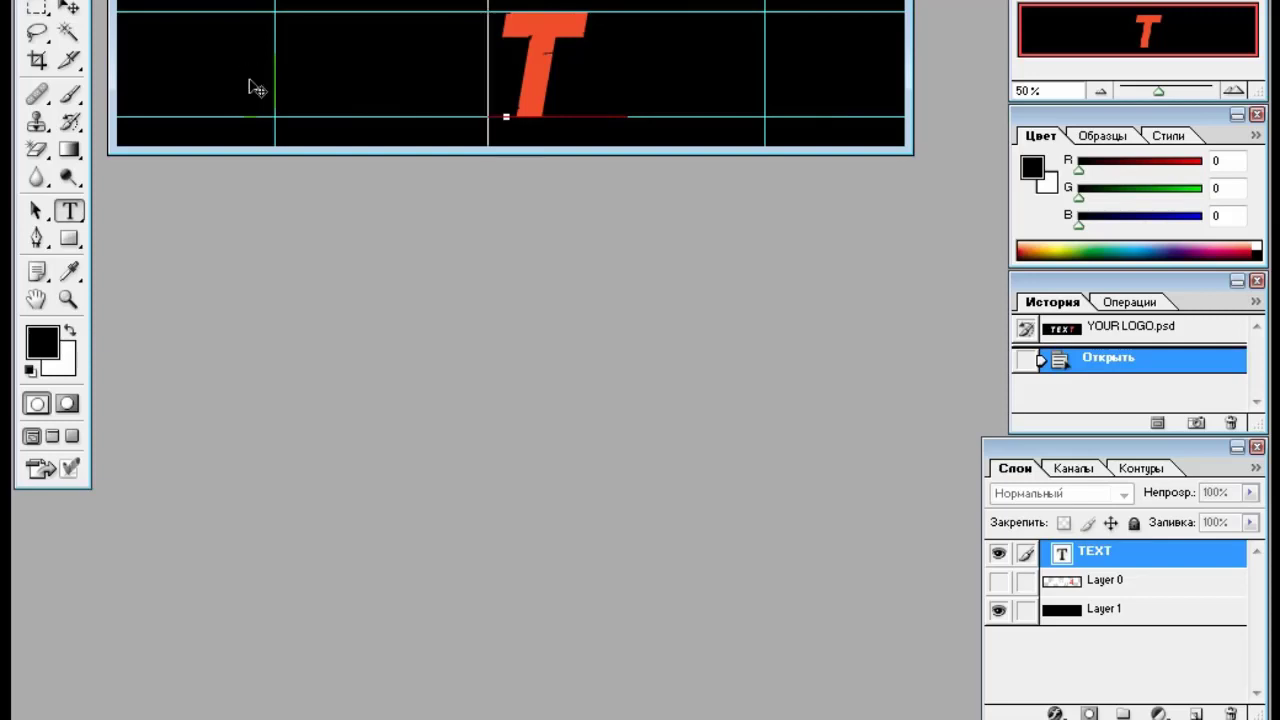
Step: Enter XAMMABOP and a space before the orange T, and finish editing the text layer
{"action": "type", "text": "XA"}
{"action": "type", "text": "MMAB"}
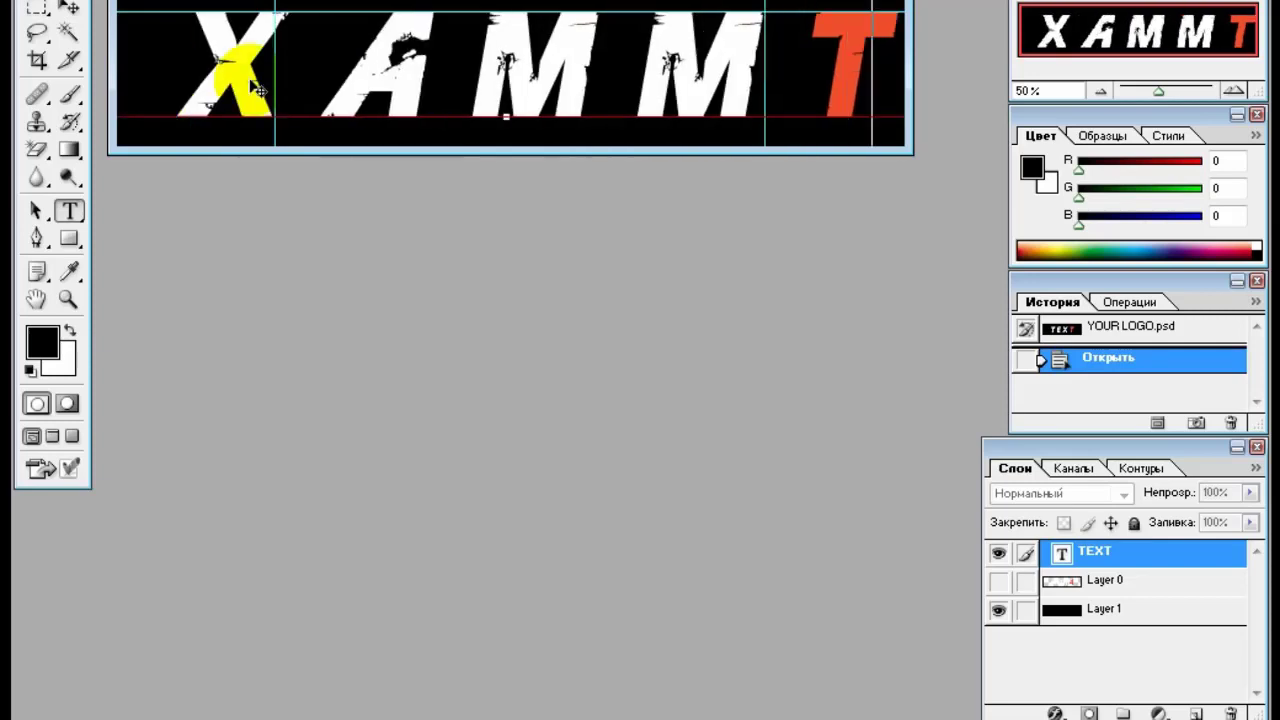
{"action": "type", "text": "O"}
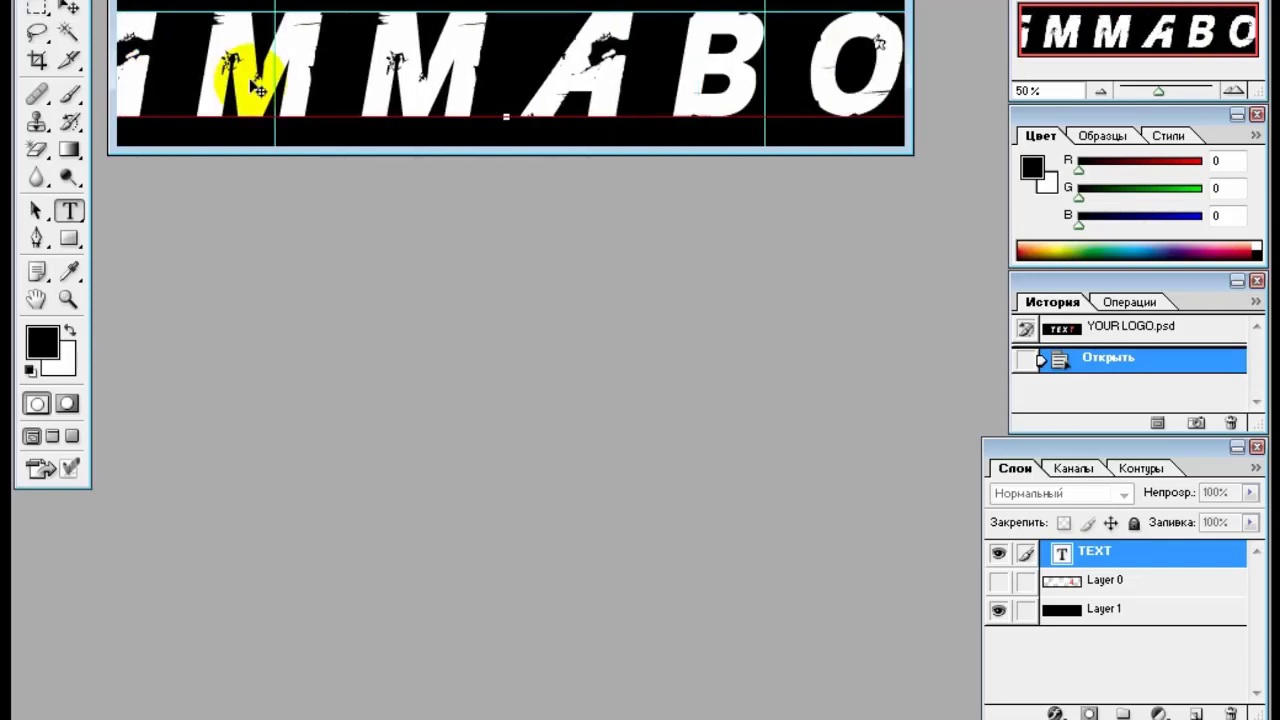
{"action": "type", "text": "N"}
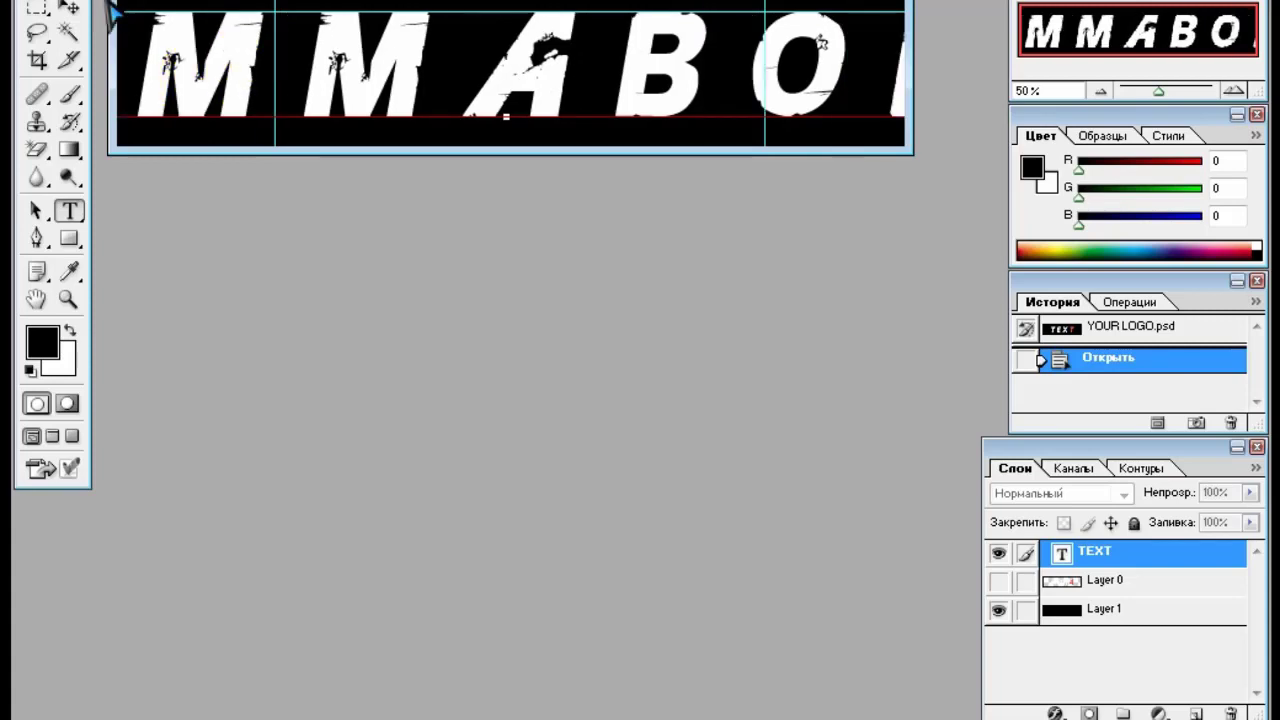
{"action": "left_click", "coordinate": [62, 12]}
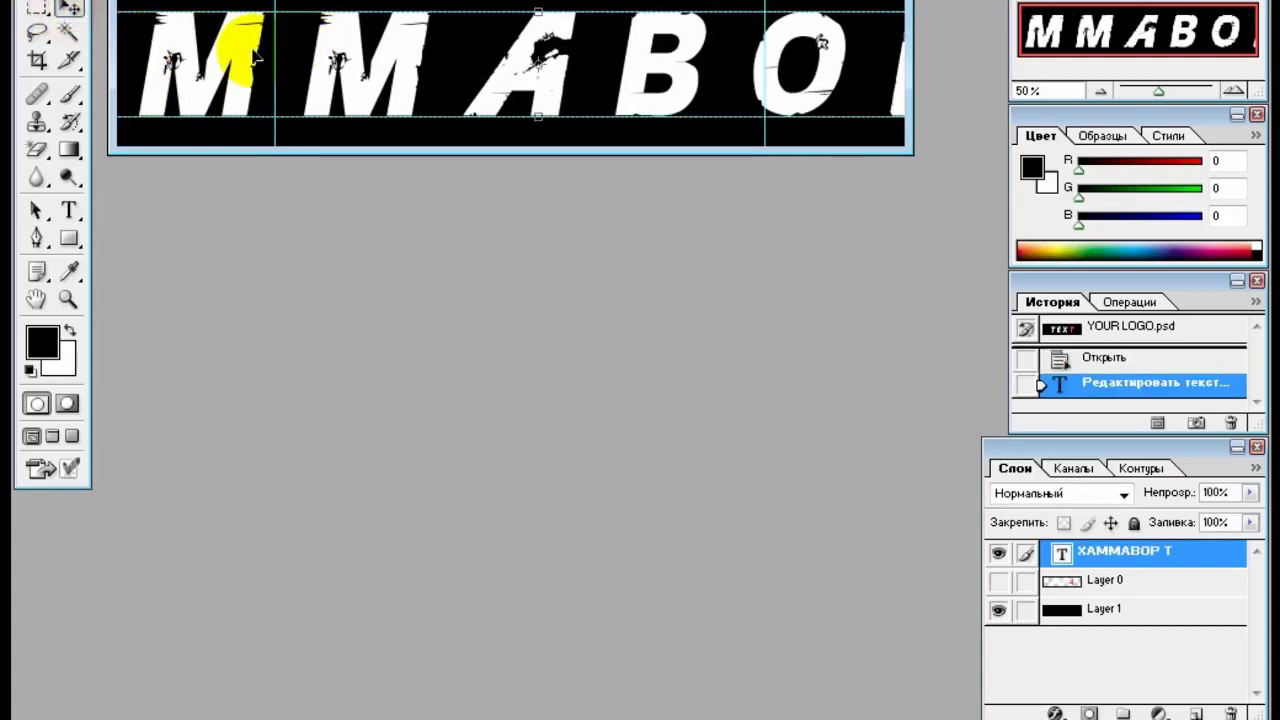
Step: Maximize the YOUR LOGO.psd document window and squeeze the oversized text layer horizontally from both ends toward the black banner
{"action": "left_click_drag", "start_coordinate": [562, 2], "coordinate": [571, 129]}
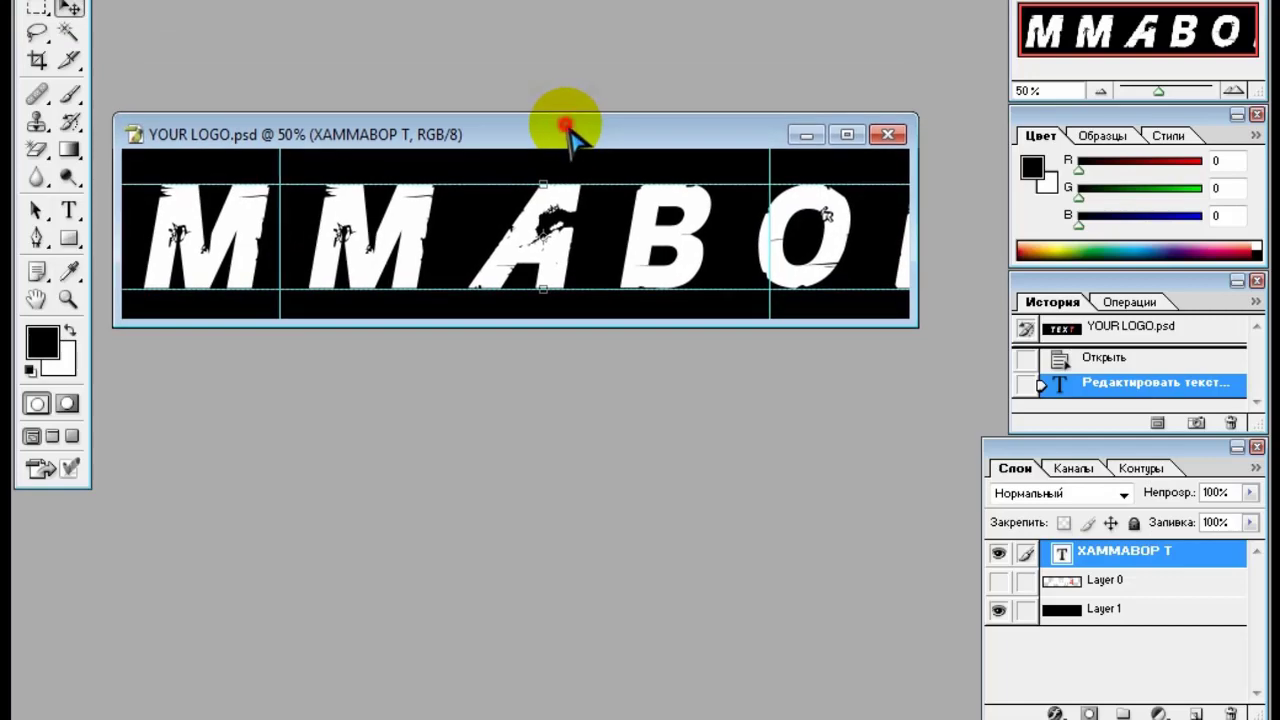
{"action": "double_click", "coordinate": [571, 129]}
{"action": "scroll", "coordinate": [640, 265], "scroll_direction": "up", "scroll_amount": 2}
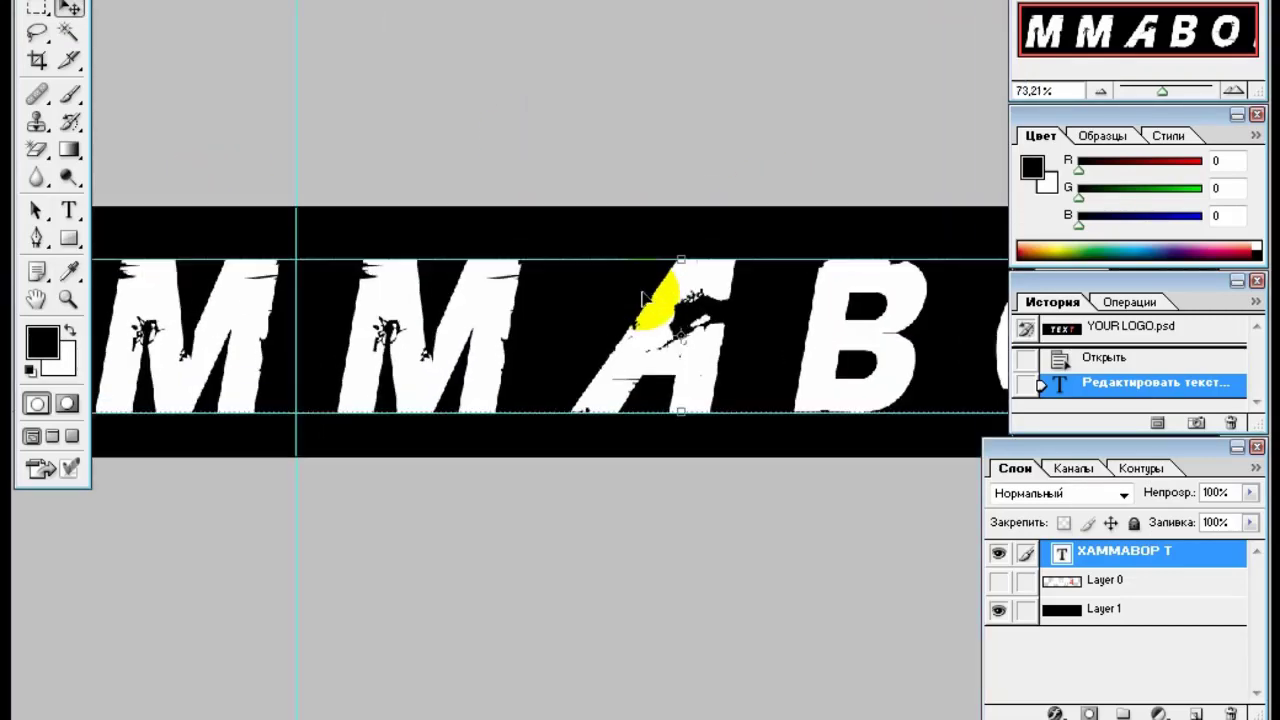
{"action": "scroll", "coordinate": [655, 290], "scroll_direction": "down", "scroll_amount": 5}
{"action": "scroll", "coordinate": [514, 337], "scroll_direction": "down", "scroll_amount": 4}
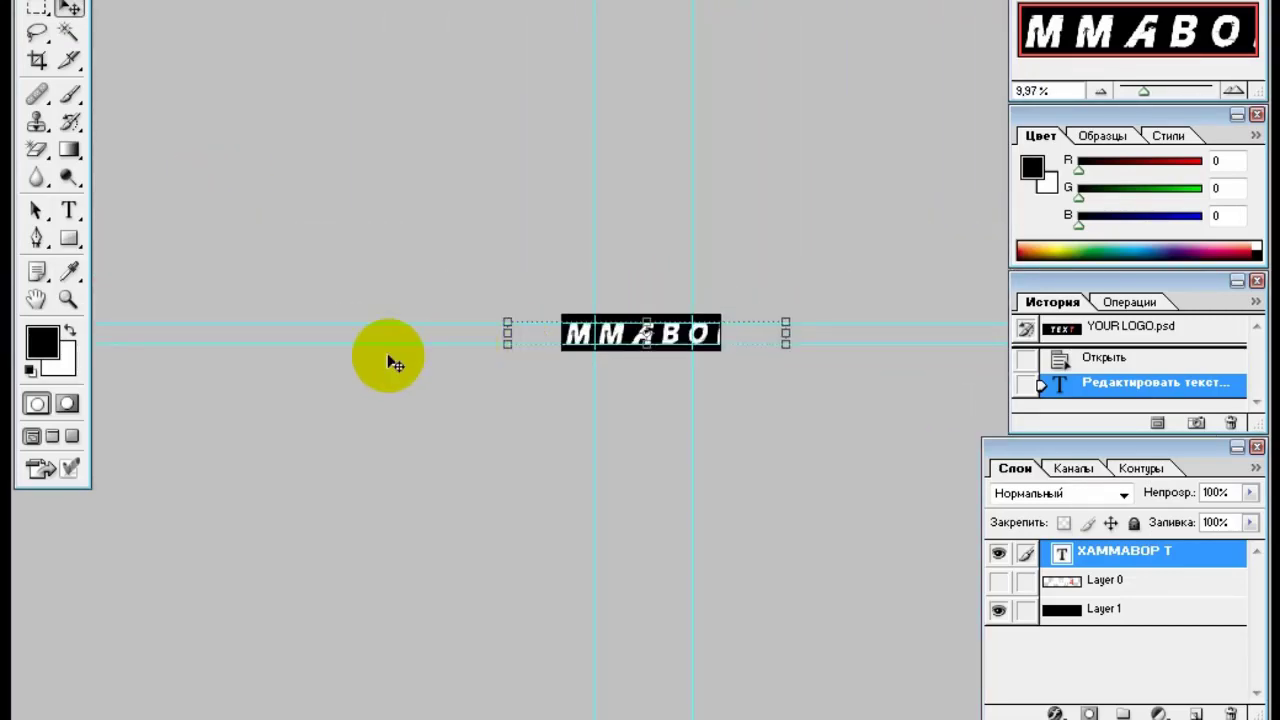
{"action": "left_click_drag", "start_coordinate": [513, 333], "coordinate": [593, 333]}
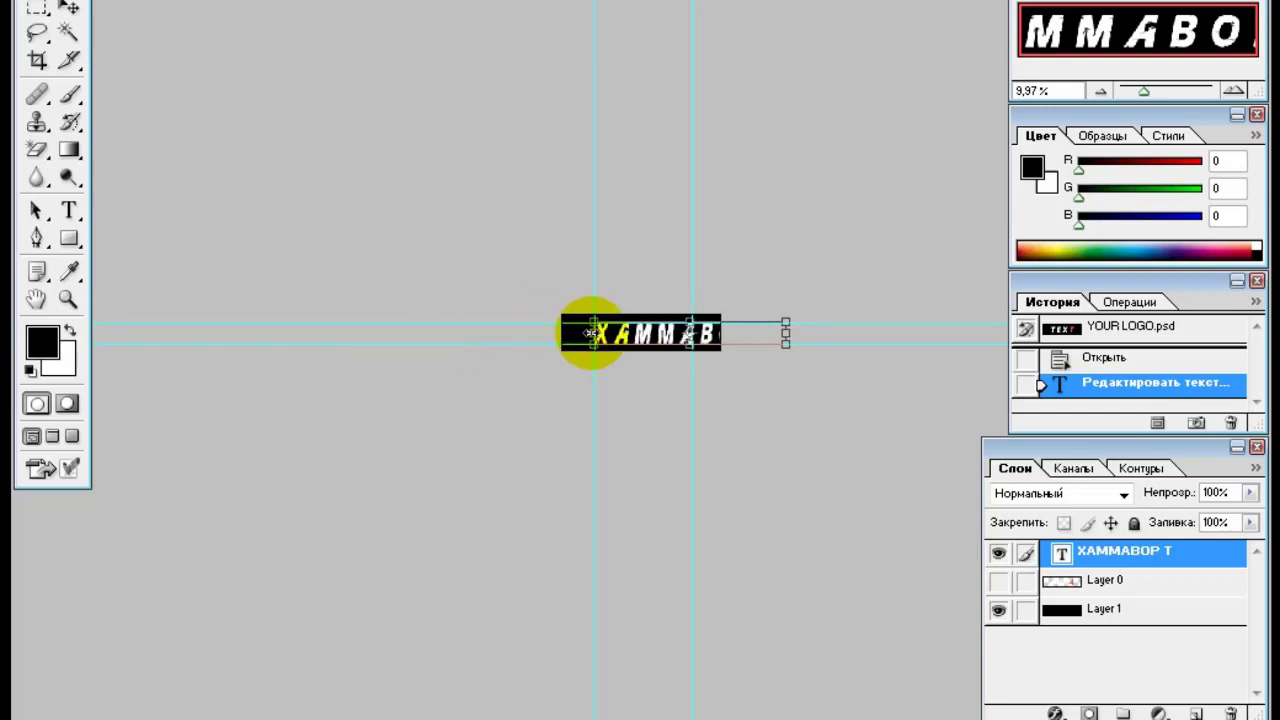
{"action": "left_click_drag", "start_coordinate": [784, 330], "coordinate": [712, 330]}
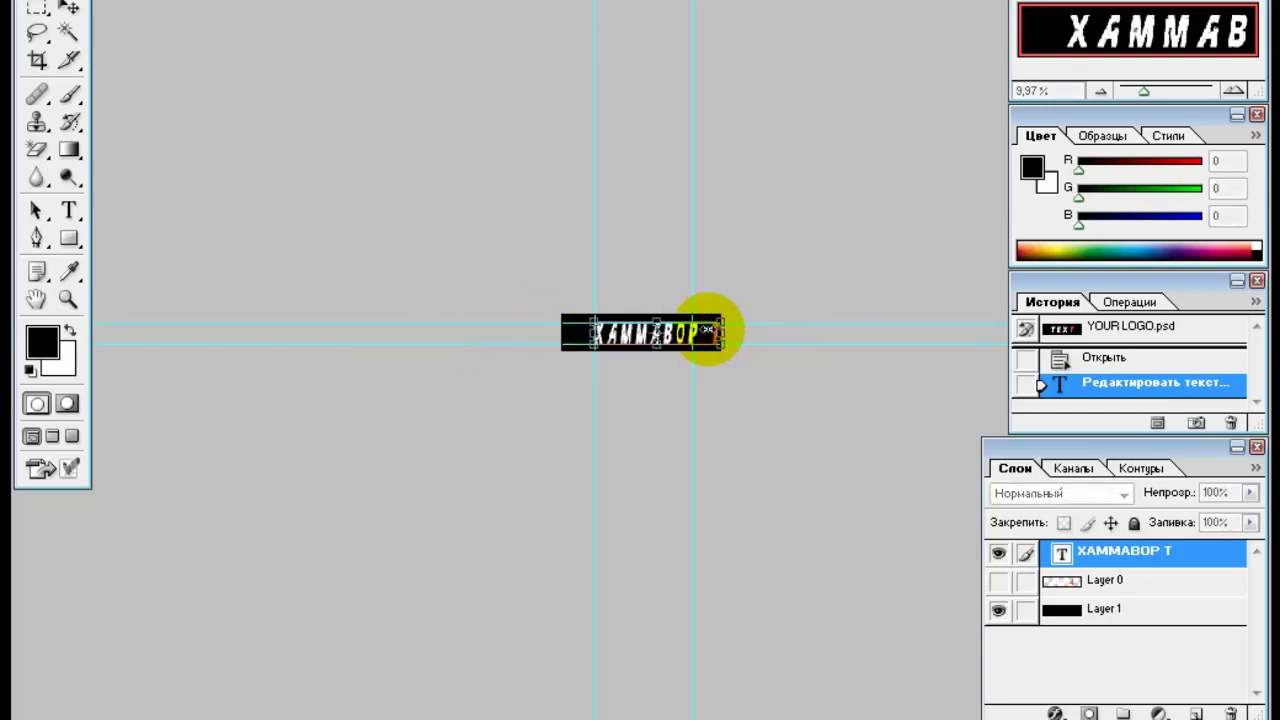
Step: Resize and reposition the text to fit inside the black banner with margins at both ends, and apply the transformation
{"action": "scroll", "coordinate": [653, 333], "scroll_direction": "up", "scroll_amount": 5}
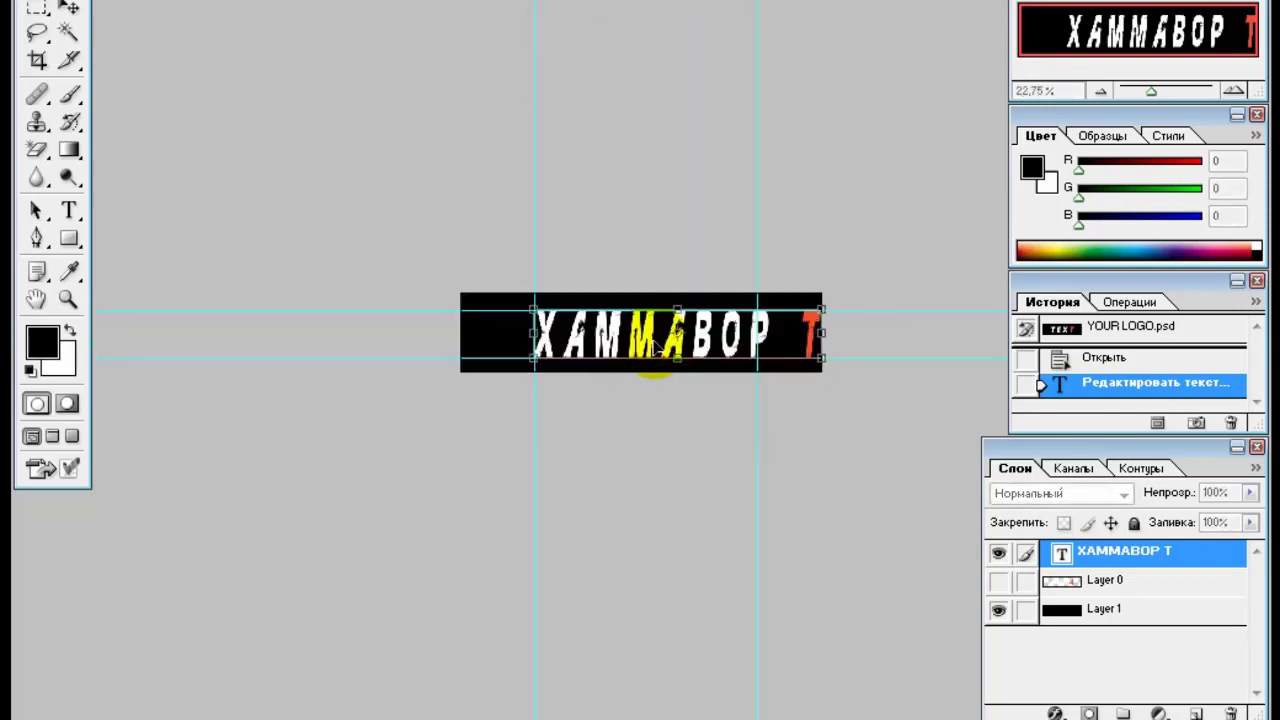
{"action": "left_click_drag", "start_coordinate": [641, 333], "coordinate": [621, 333]}
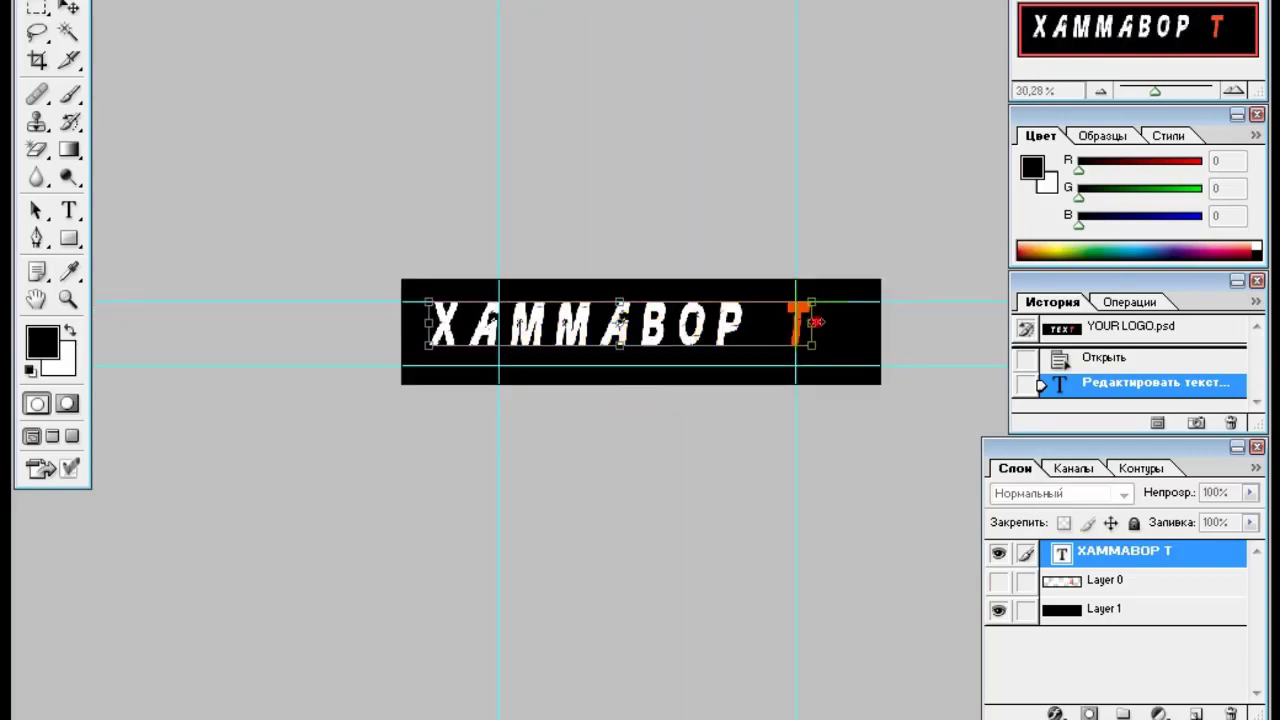
{"action": "left_click_drag", "start_coordinate": [816, 322], "coordinate": [828, 322]}
{"action": "left_click", "coordinate": [69, 210]}
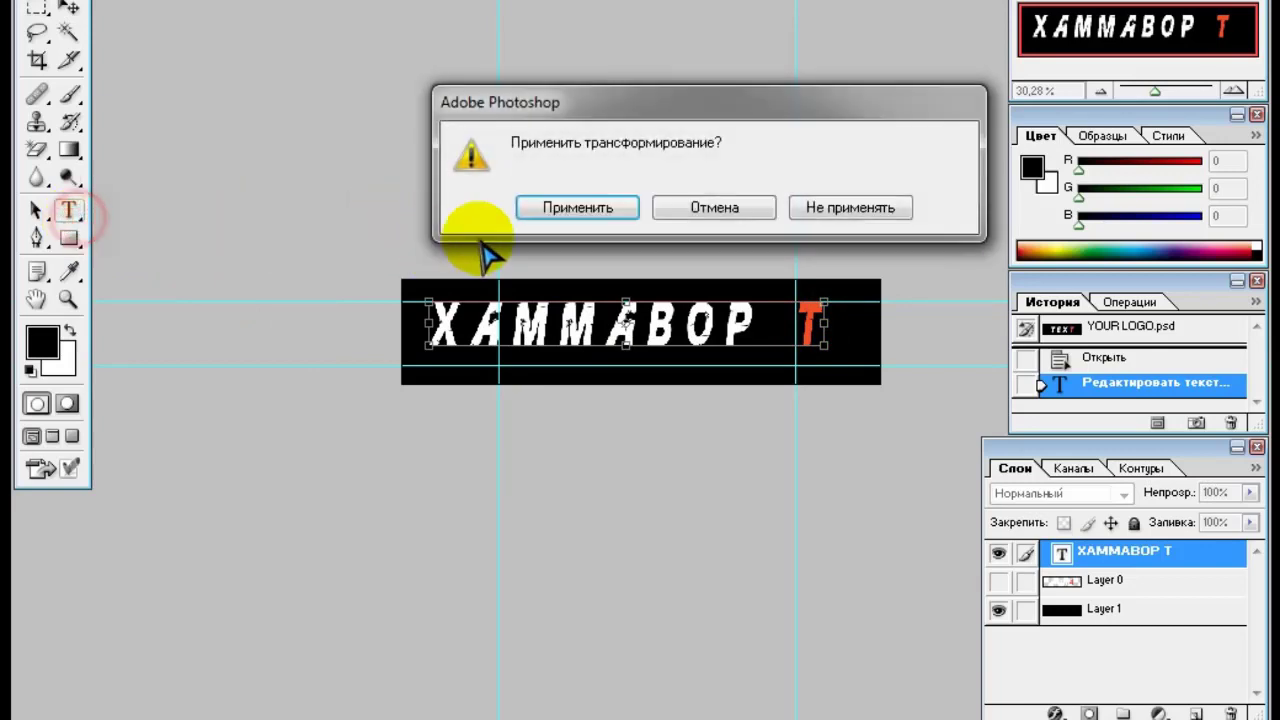
{"action": "left_click", "coordinate": [545, 207]}
Step: Add a V after the orange T, stretch the text layer to the banner's far edge, and apply the transformation
{"action": "left_click", "coordinate": [816, 317]}
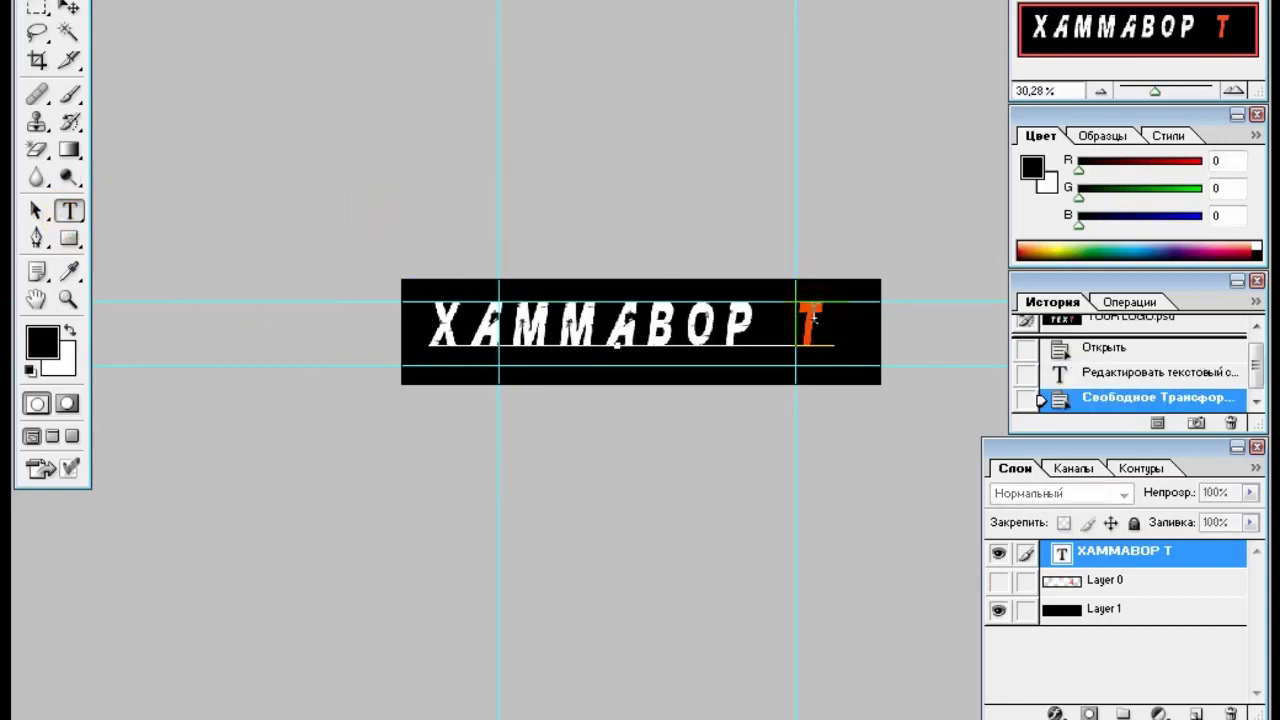
{"action": "type", "text": "V"}
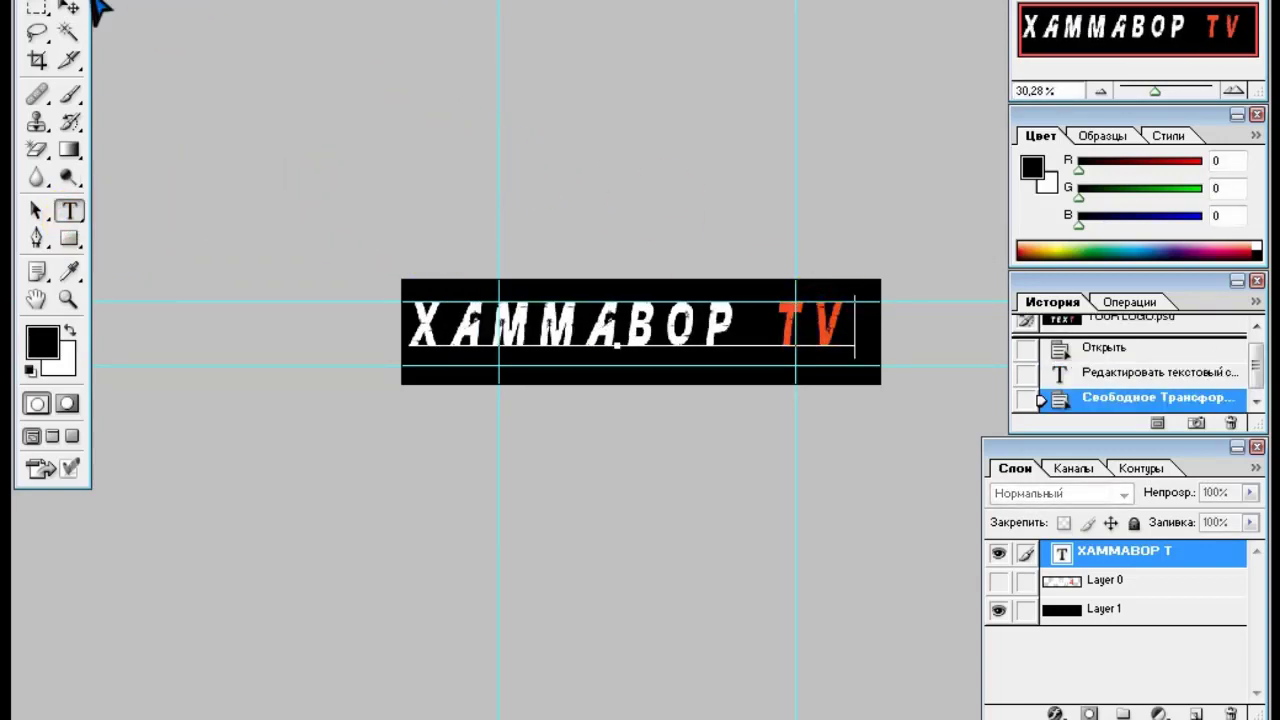
{"action": "left_click", "coordinate": [69, 7]}
{"action": "left_click_drag", "start_coordinate": [843, 348], "coordinate": [880, 350]}
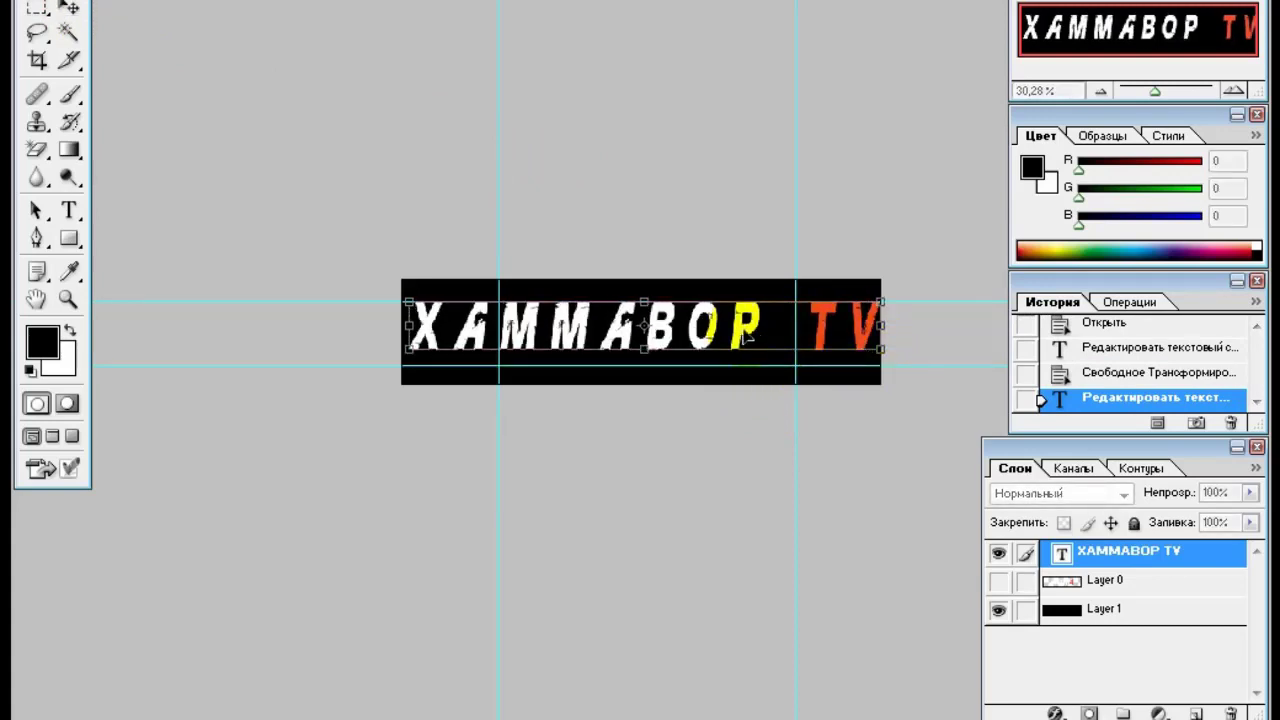
{"action": "key", "text": "Return"}
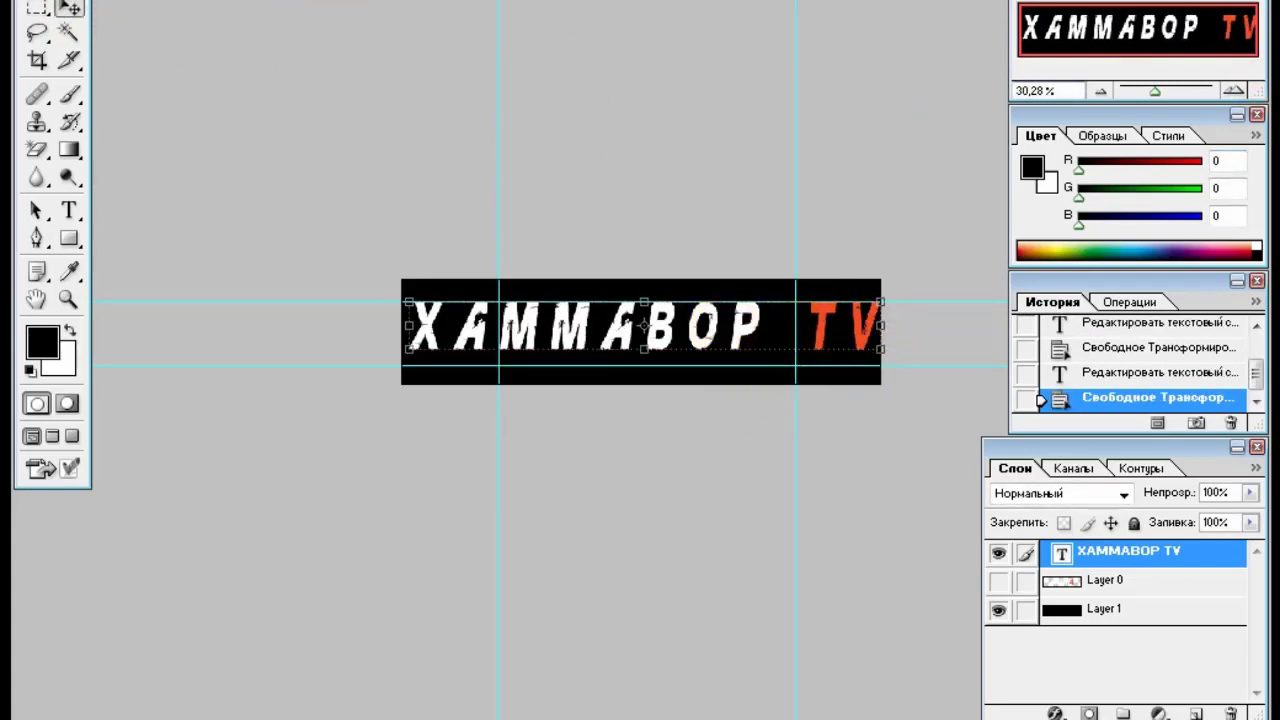
Step: Start saving the logo as a separate file and choose the PNG format
{"action": "key", "text": "alt+f"}
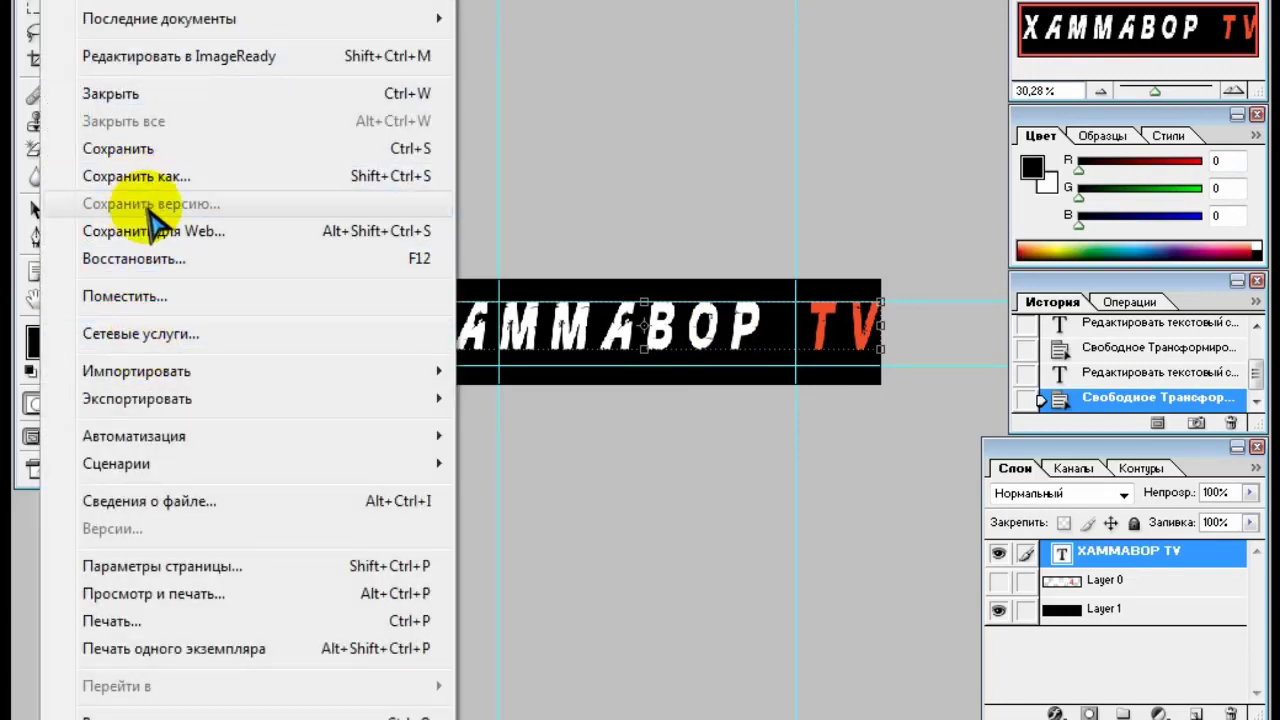
{"action": "left_click", "coordinate": [165, 180]}
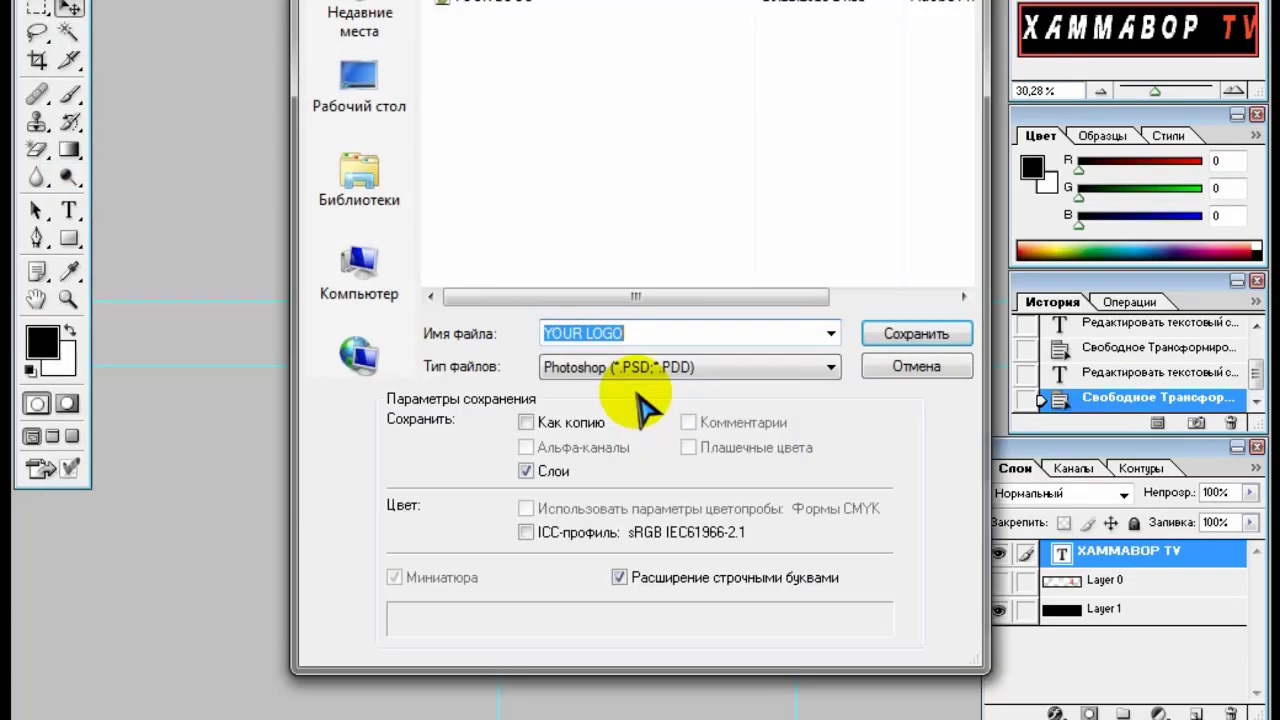
{"action": "left_click", "coordinate": [655, 368]}
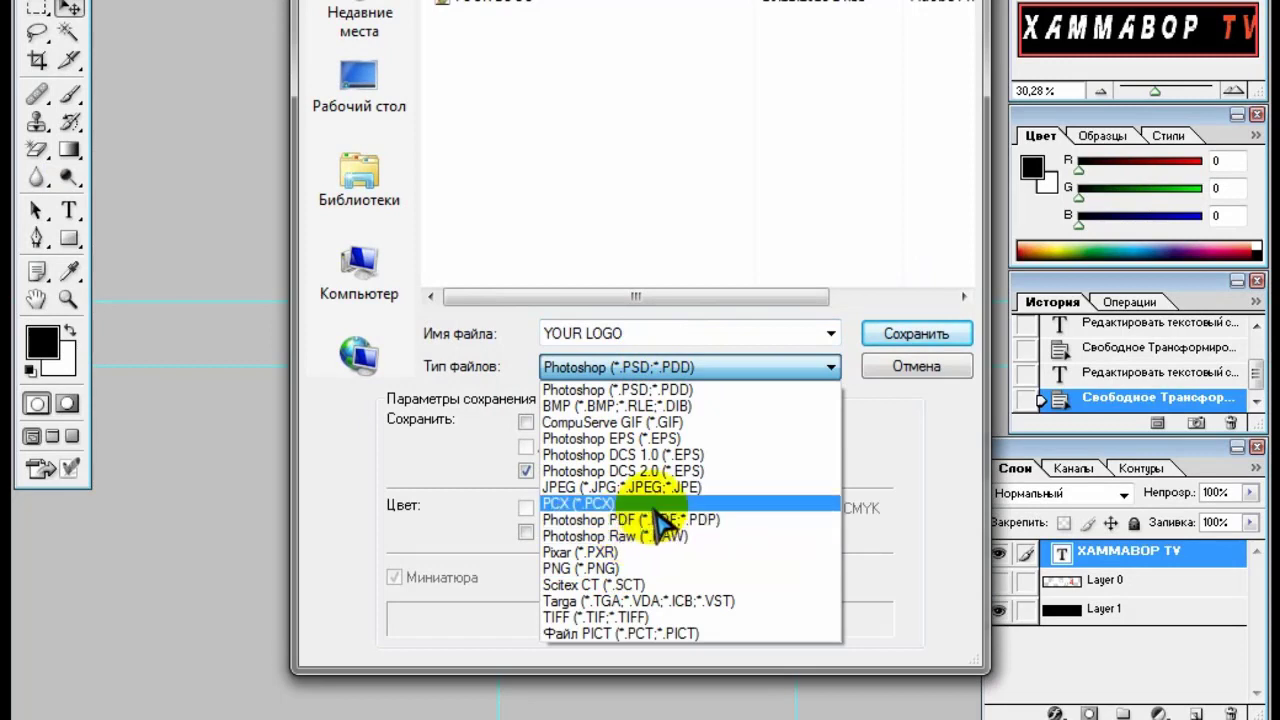
{"action": "left_click", "coordinate": [636, 568]}
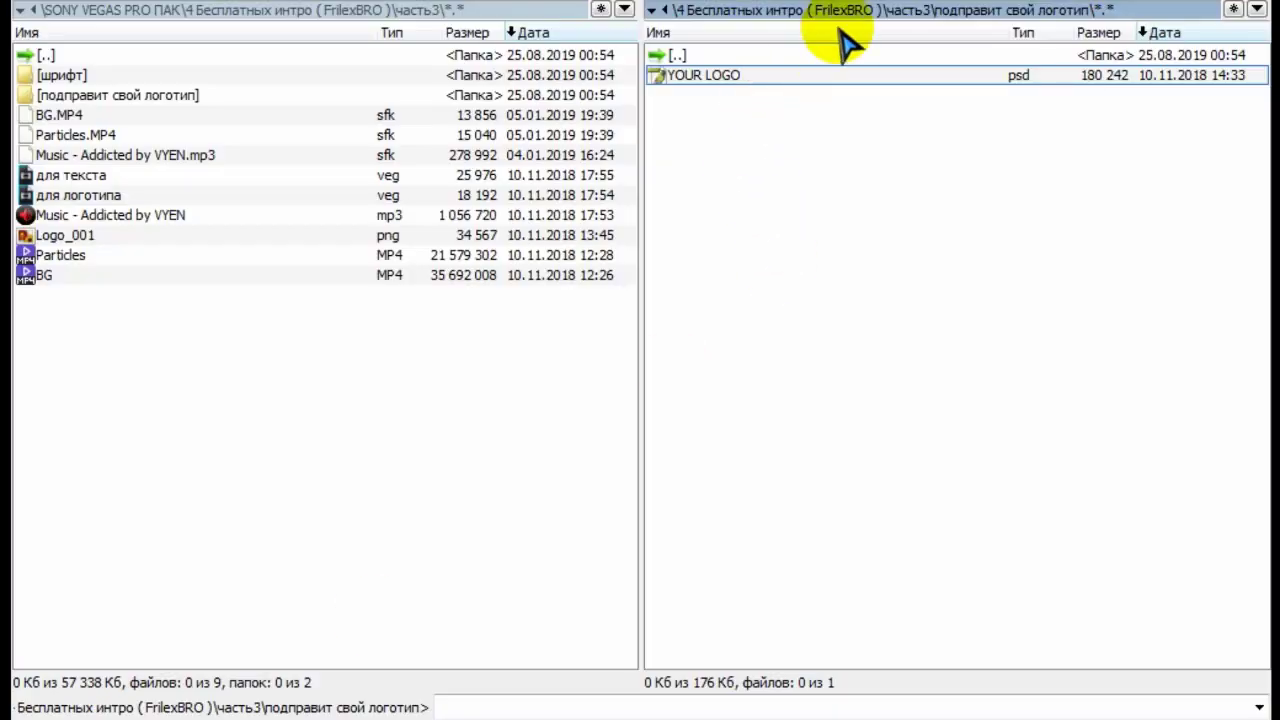
Step: Switch to the file manager, go up to the часть3 folder, and view the existing Logo_001 PNG image
{"action": "left_click", "coordinate": [1020, 56]}
{"action": "left_click", "coordinate": [1022, 57]}
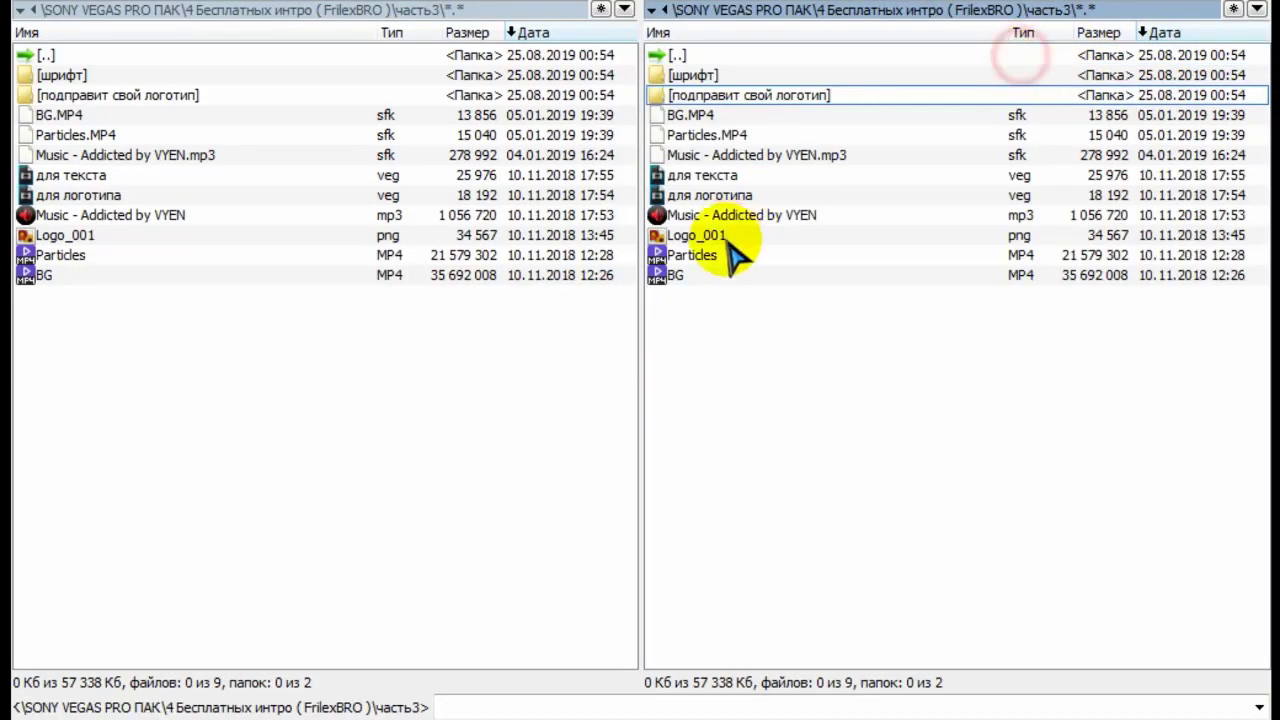
{"action": "left_click", "coordinate": [726, 241]}
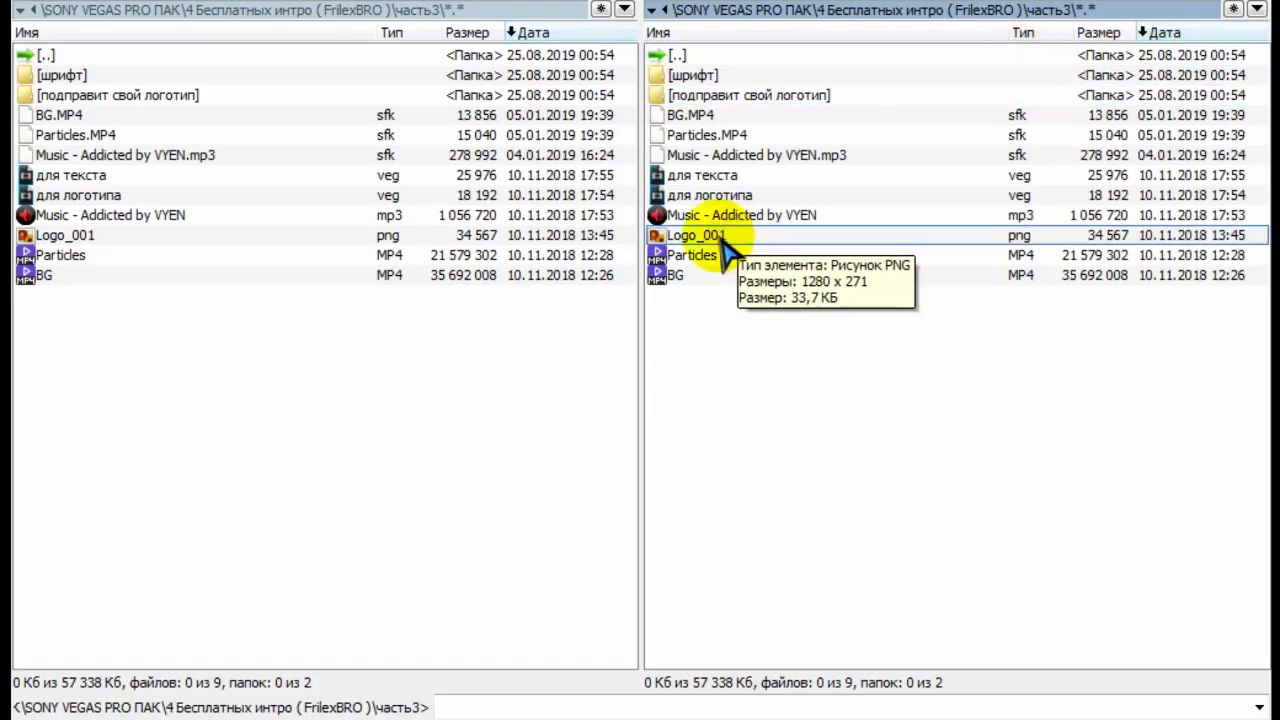
{"action": "left_click", "coordinate": [722, 240]}
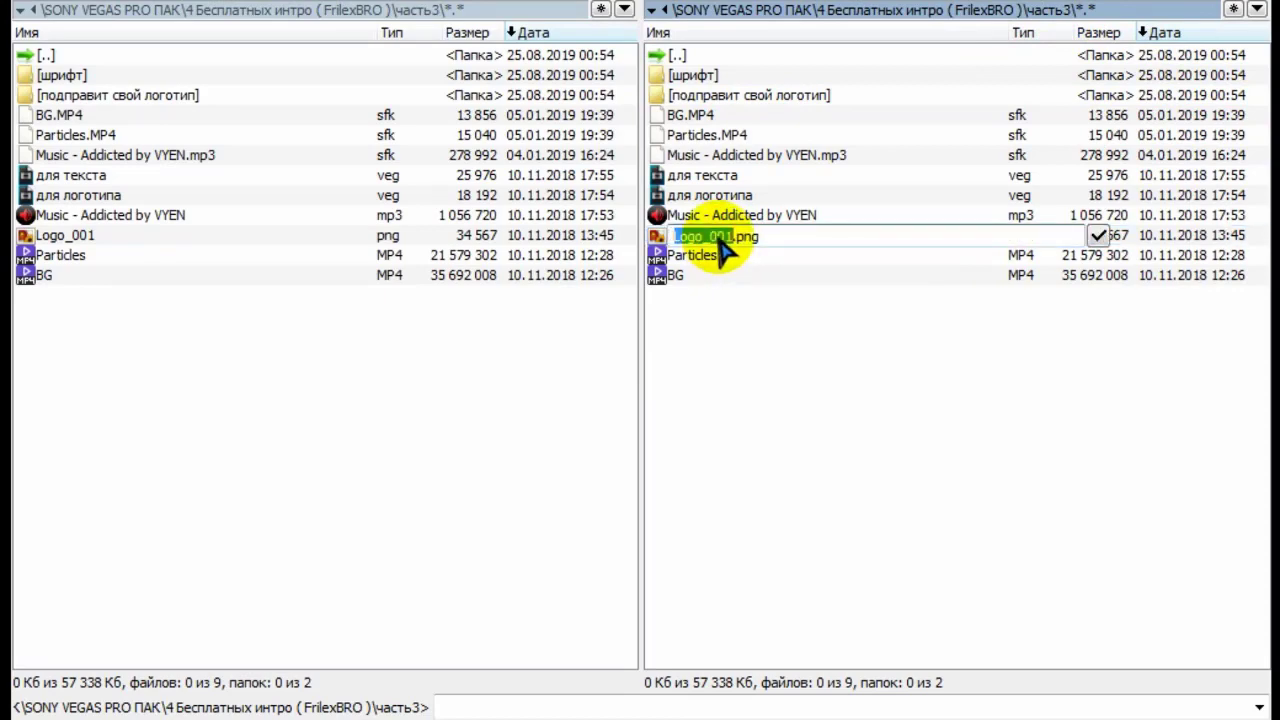
{"action": "left_click", "coordinate": [727, 257]}
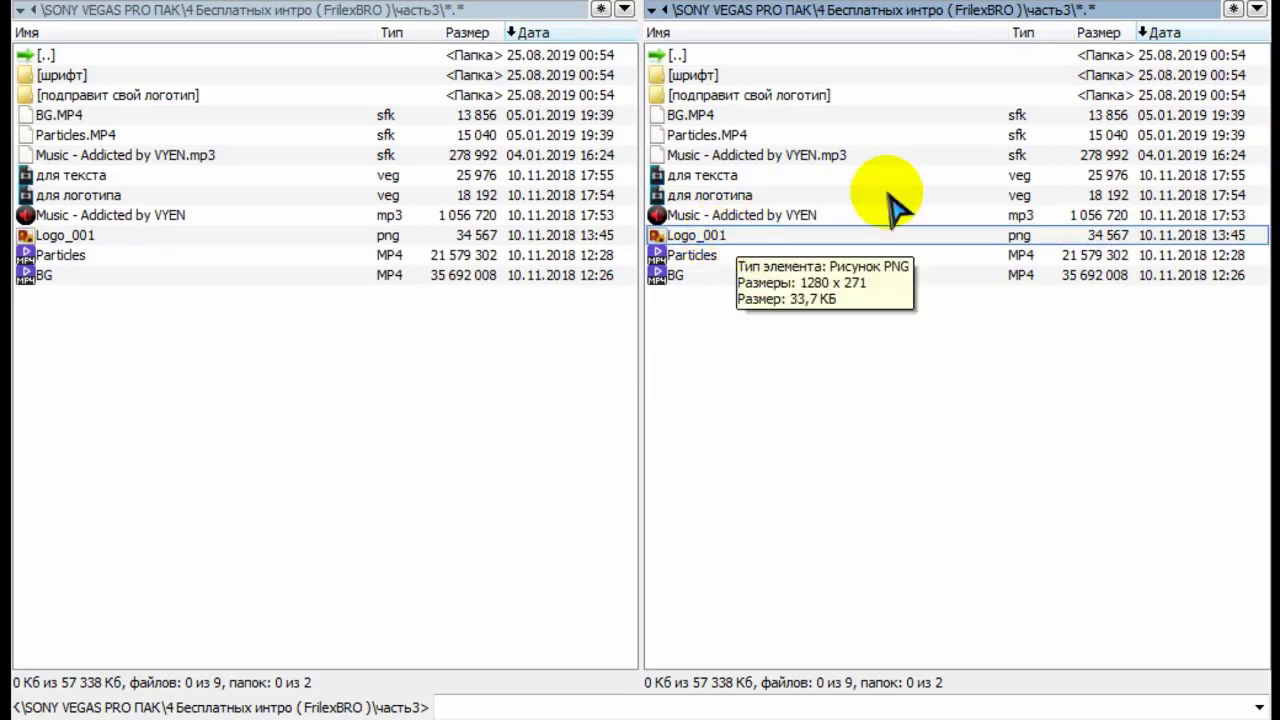
{"action": "key", "text": "Return"}
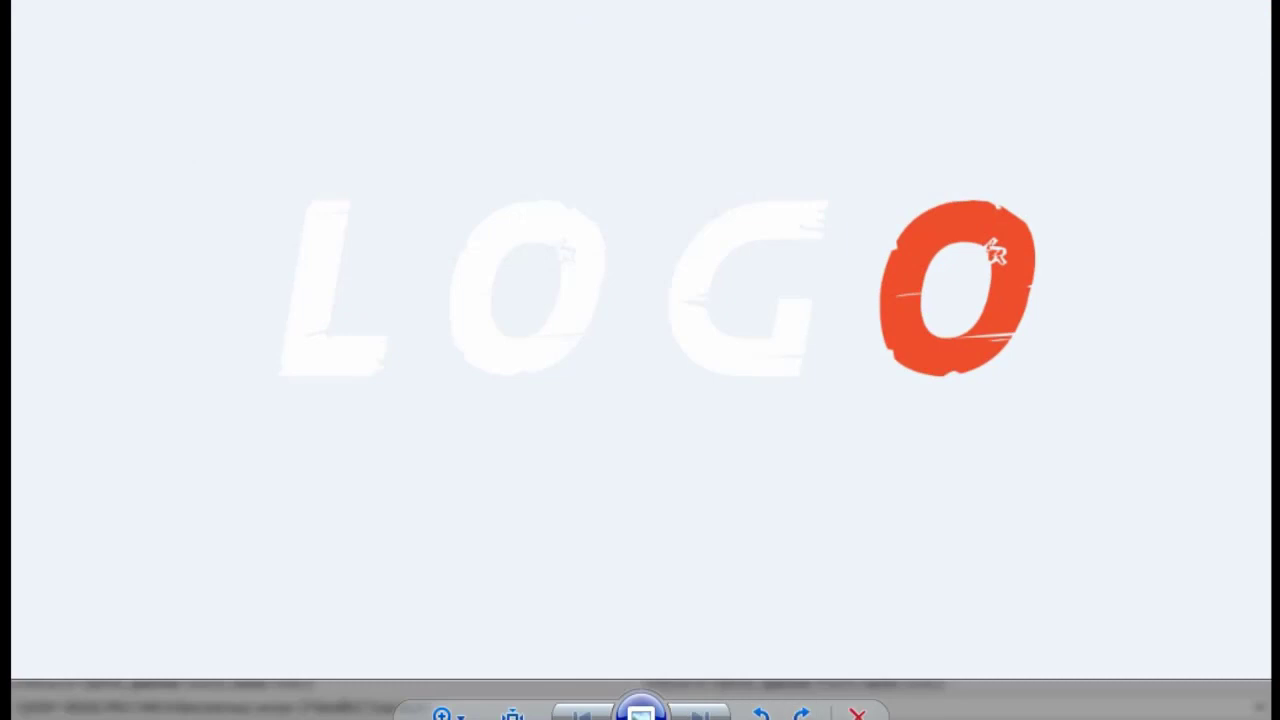
{"action": "key", "text": "Escape"}
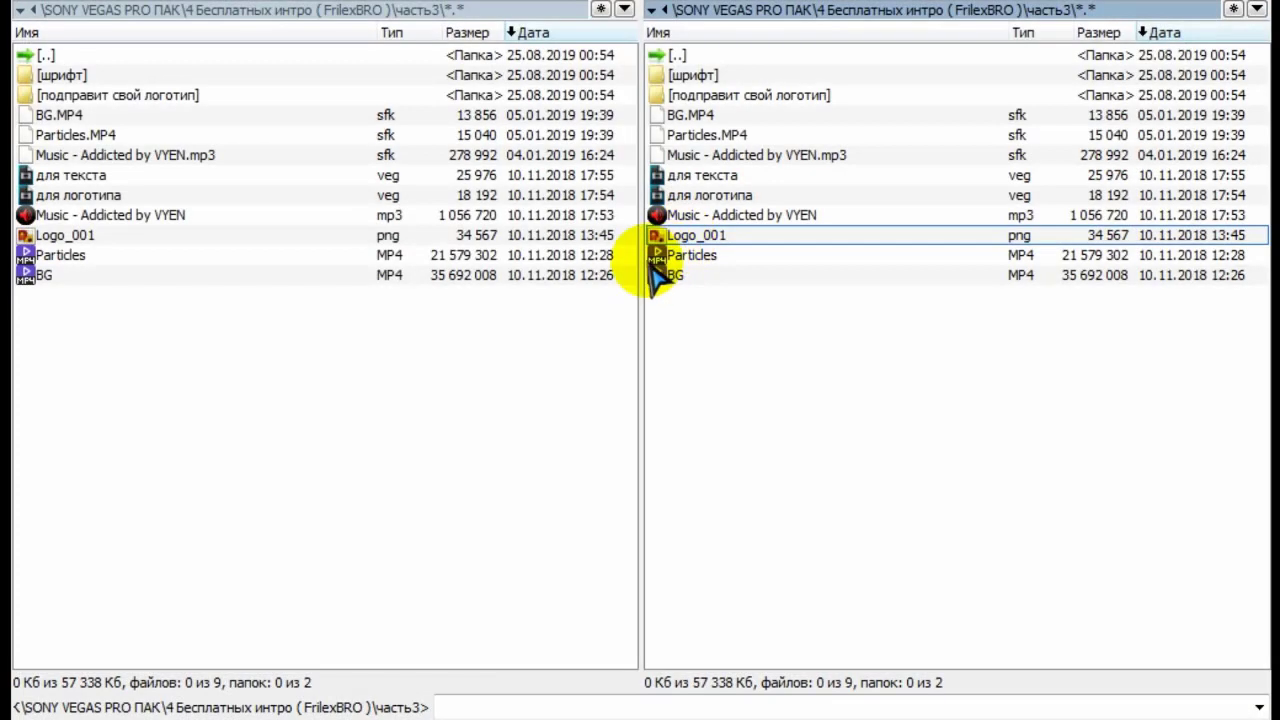
Step: Copy the Logo_001 file name and the path of the часть3 folder
{"action": "left_click", "coordinate": [712, 238]}
{"action": "right_click", "coordinate": [712, 240]}
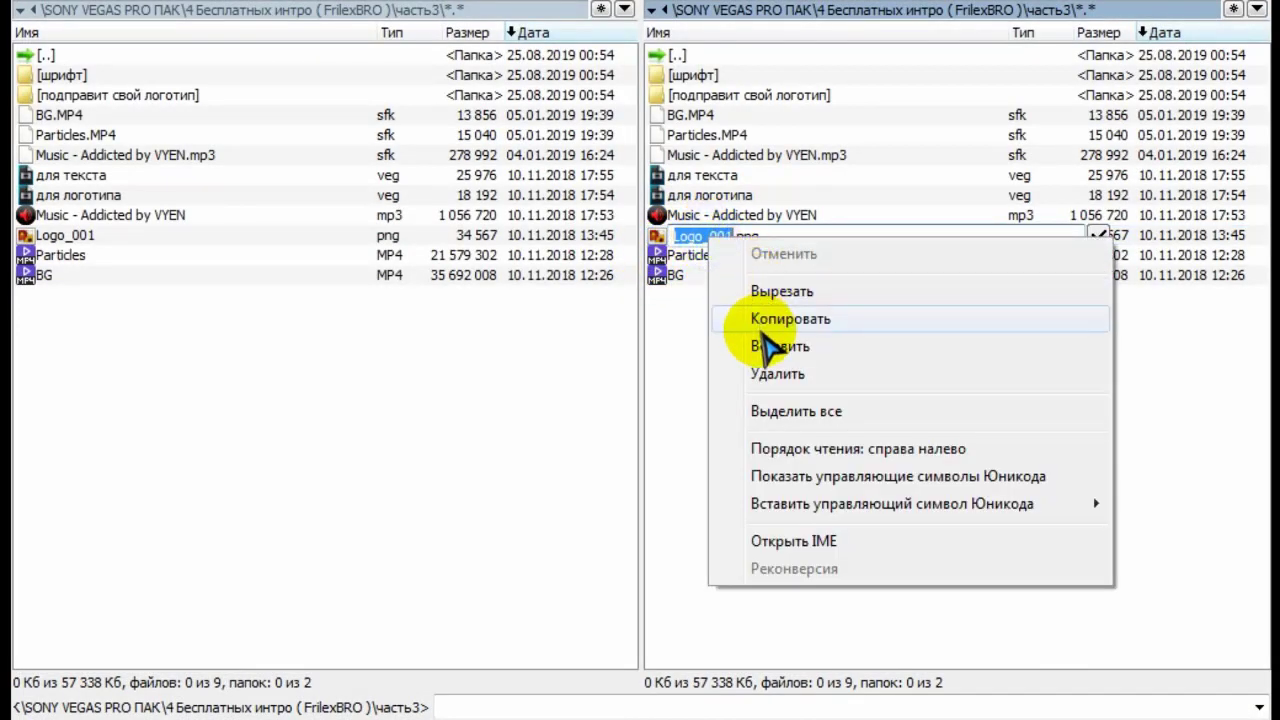
{"action": "left_click", "coordinate": [763, 318]}
{"action": "left_click", "coordinate": [758, 388]}
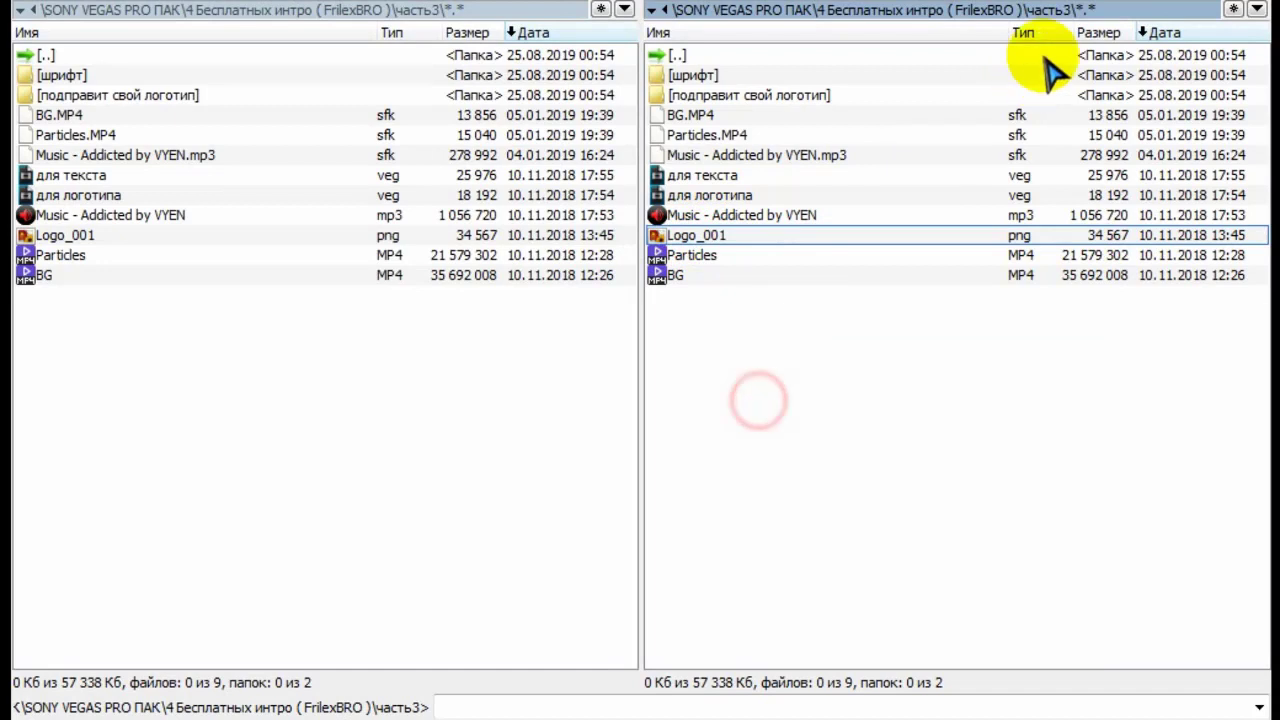
{"action": "left_click", "coordinate": [1120, 12]}
{"action": "right_click", "coordinate": [1120, 12]}
{"action": "left_click", "coordinate": [1070, 95]}
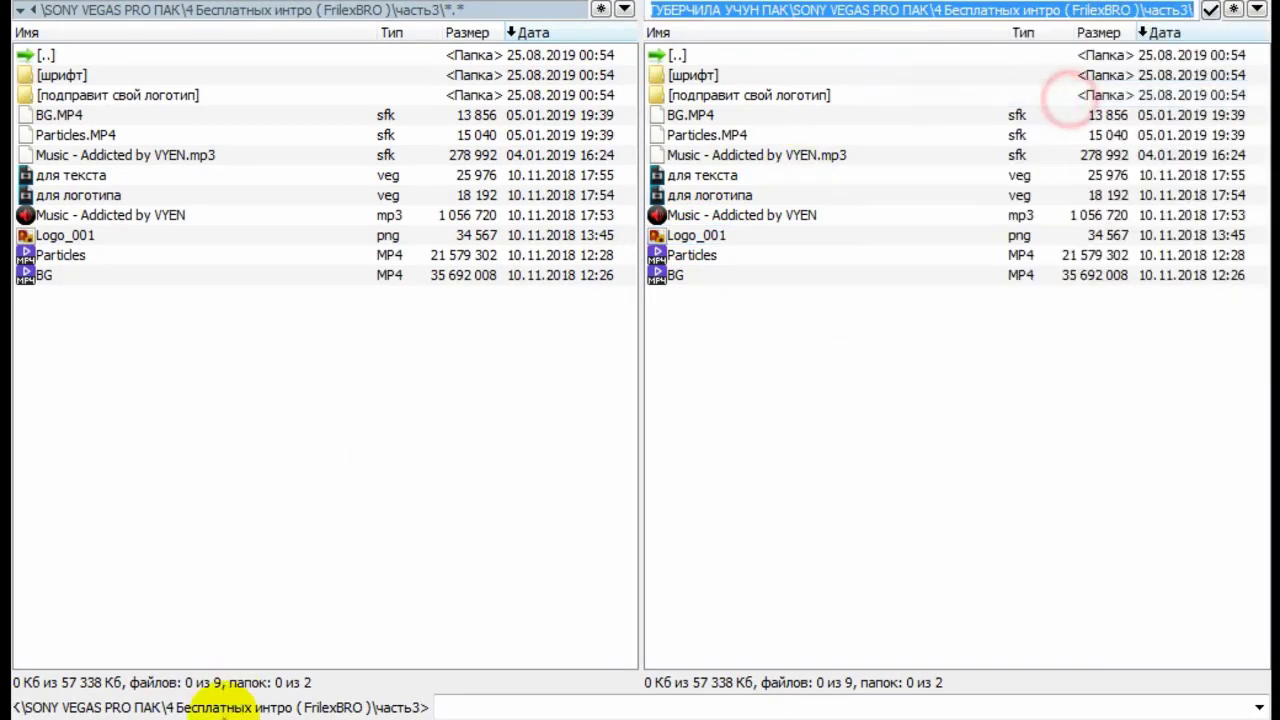
Step: Switch back to Photoshop and choose часть3 as the destination folder for the PNG
{"action": "key", "text": "alt+Tab"}
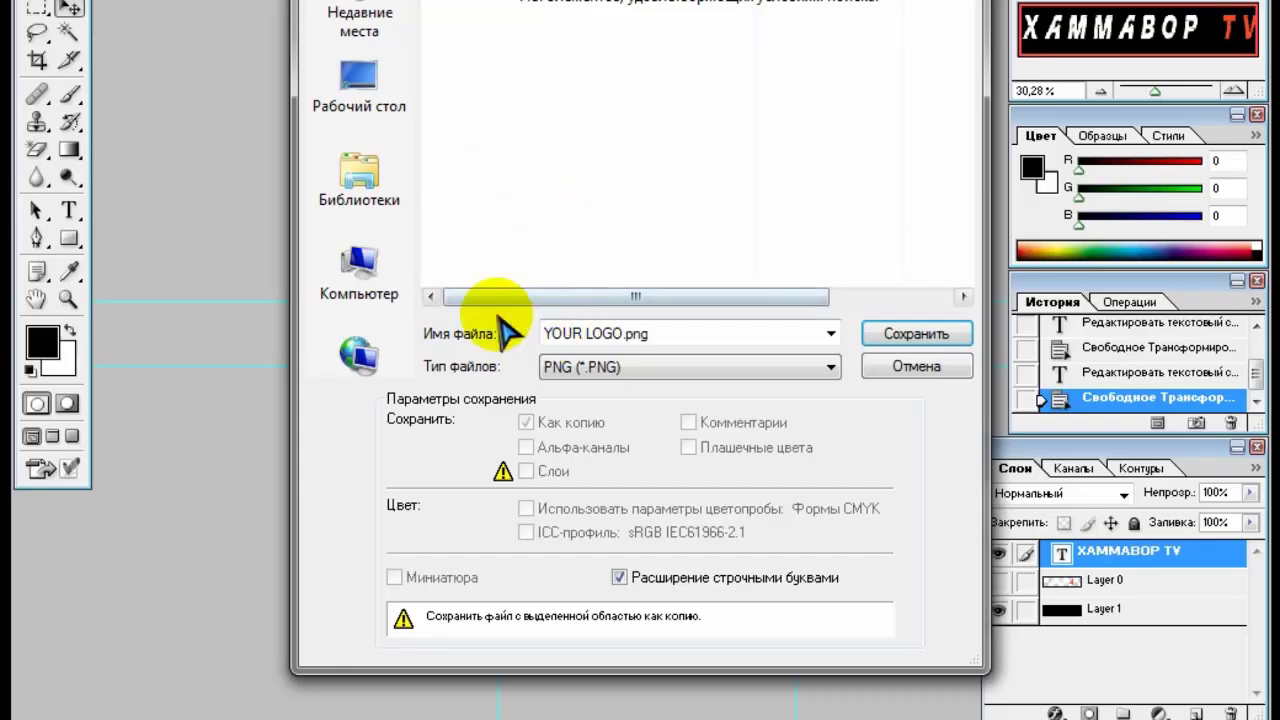
{"action": "left_click", "coordinate": [608, 5]}
{"action": "key", "text": "Escape"}
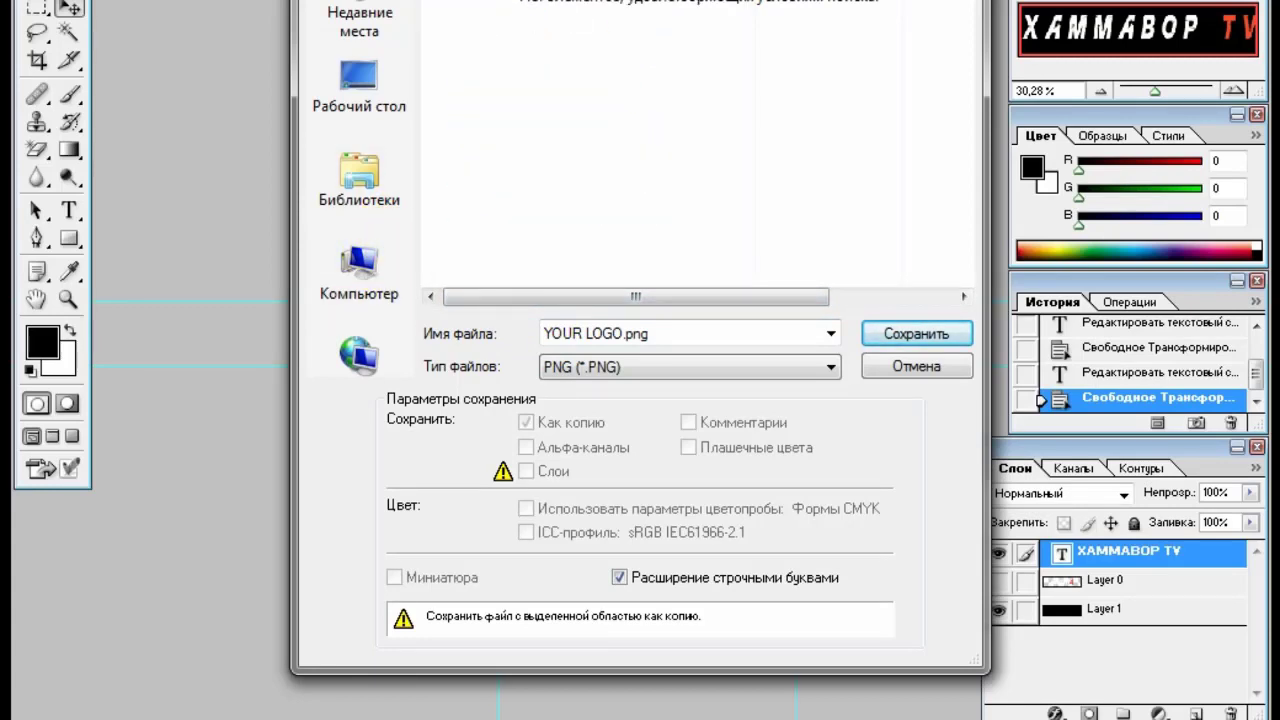
{"action": "left_click", "coordinate": [608, 5]}
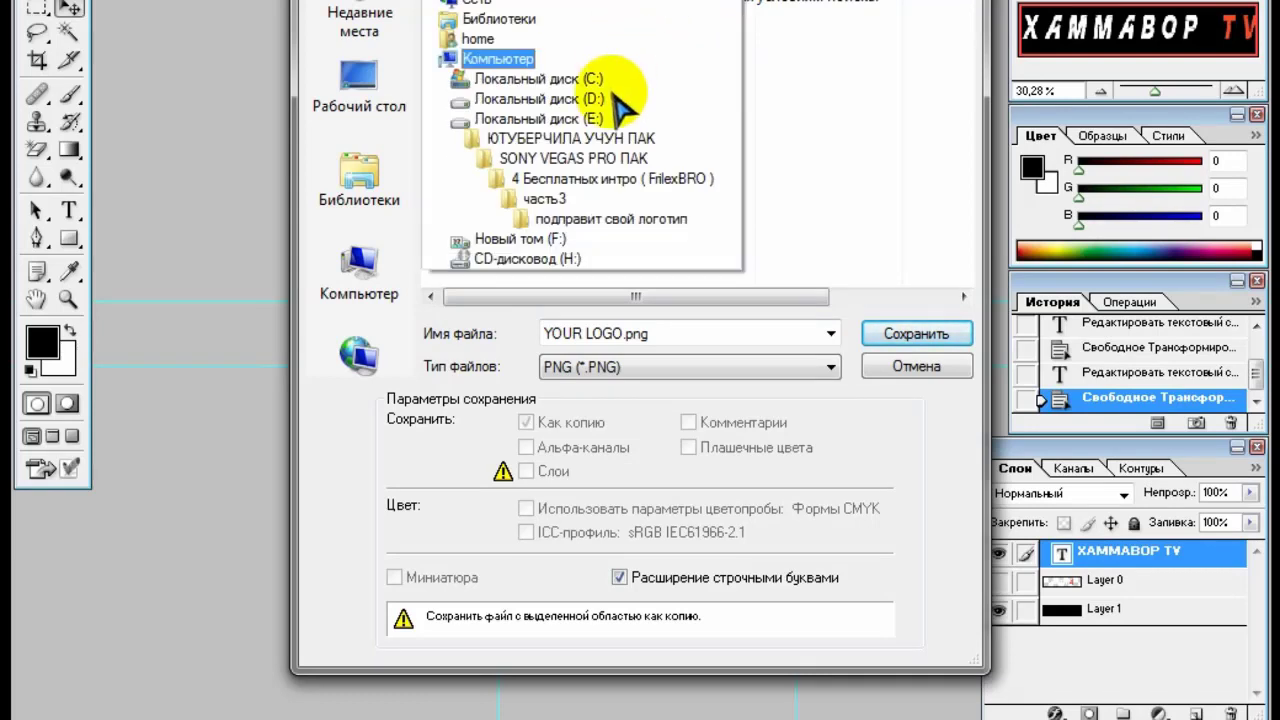
{"action": "left_click", "coordinate": [583, 205]}
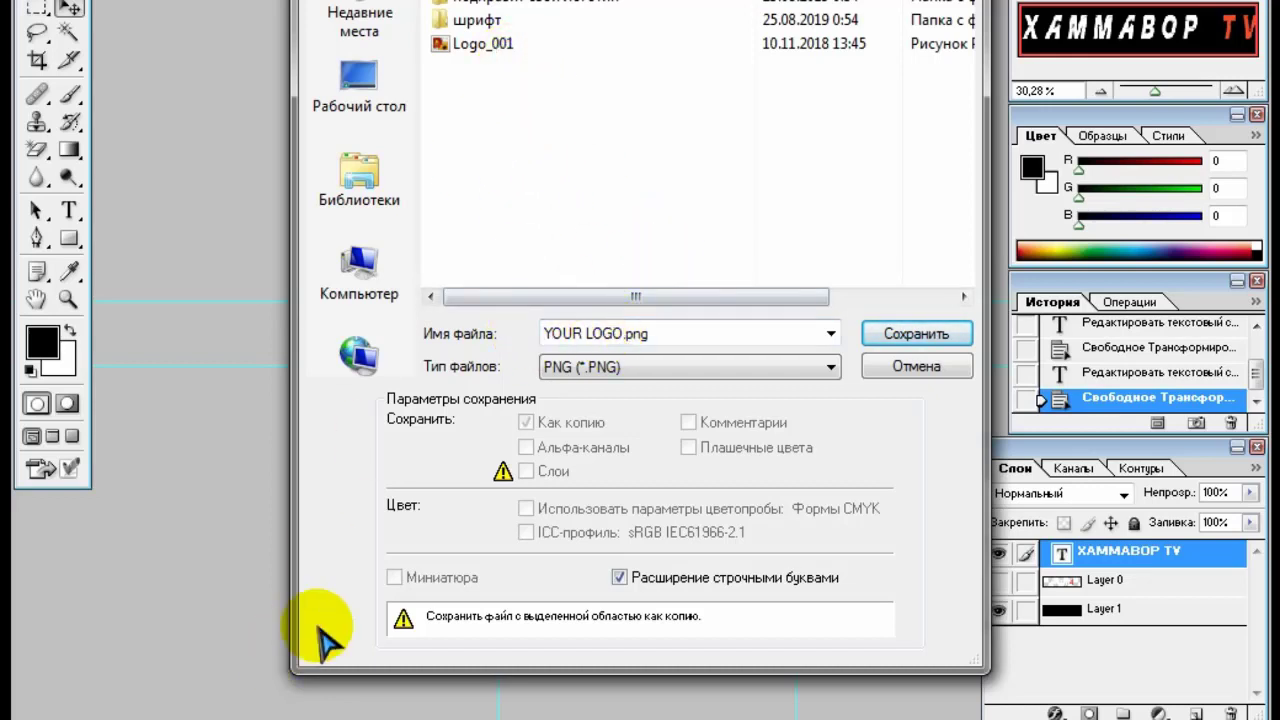
Step: Save the logo over the existing Logo_001.png with interlacing set to none (Не задано)
{"action": "left_click", "coordinate": [475, 44]}
{"action": "left_click", "coordinate": [868, 336]}
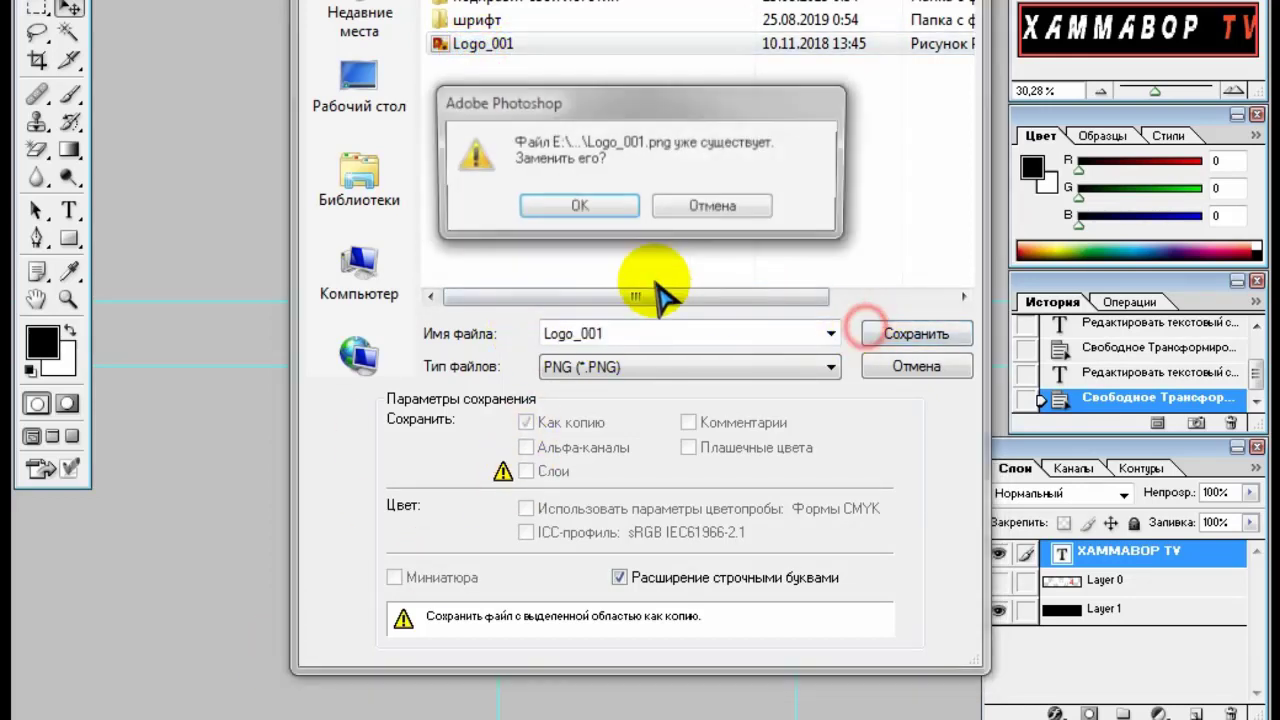
{"action": "left_click", "coordinate": [584, 208]}
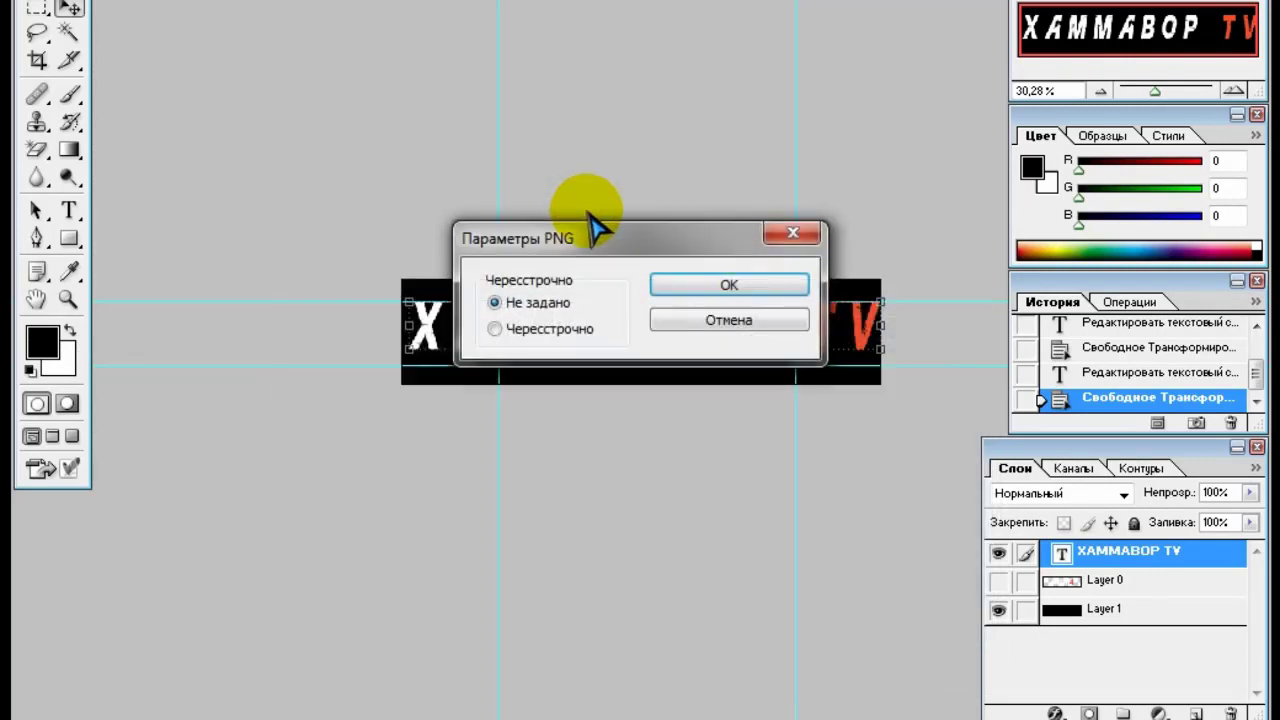
{"action": "left_click", "coordinate": [709, 286]}
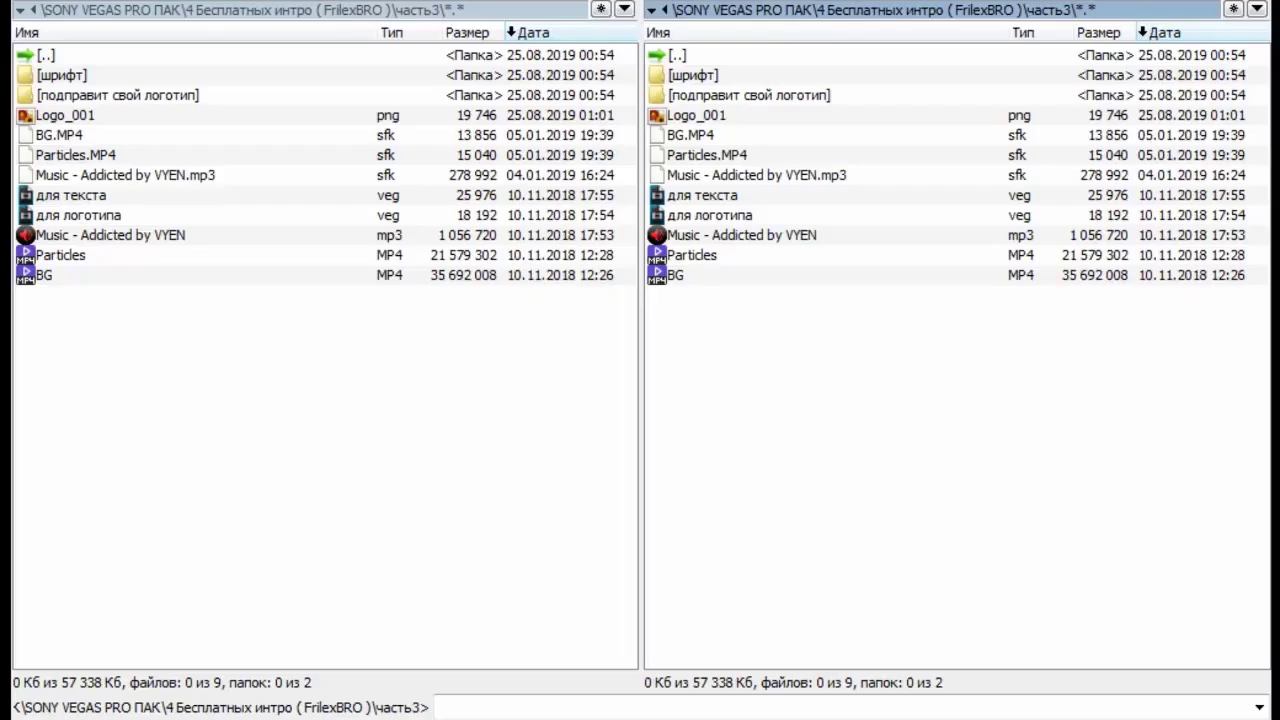
Step: Open для логотипа.veg from the часть3 folder with VEGAS Pro and preview the intro, pausing at 00:00:05,06
{"action": "left_click", "coordinate": [170, 610]}
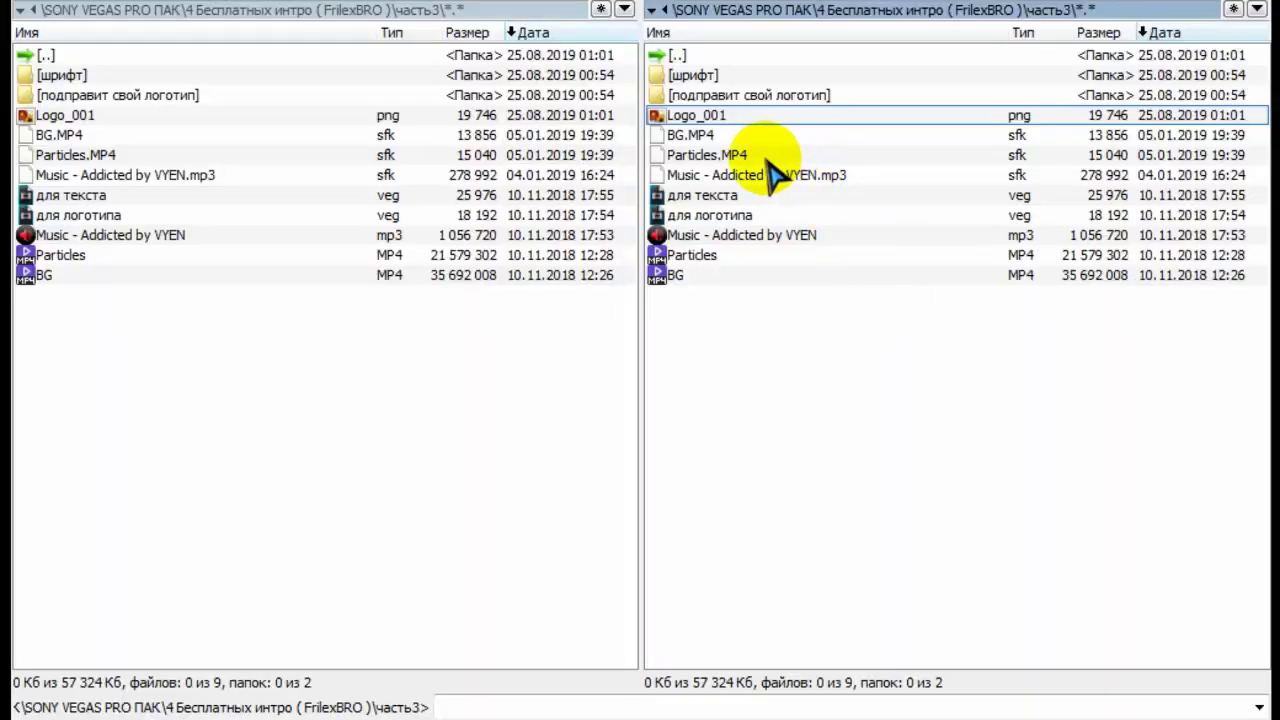
{"action": "left_click_drag", "start_coordinate": [724, 215], "coordinate": [730, 225]}
{"action": "right_click", "coordinate": [728, 222]}
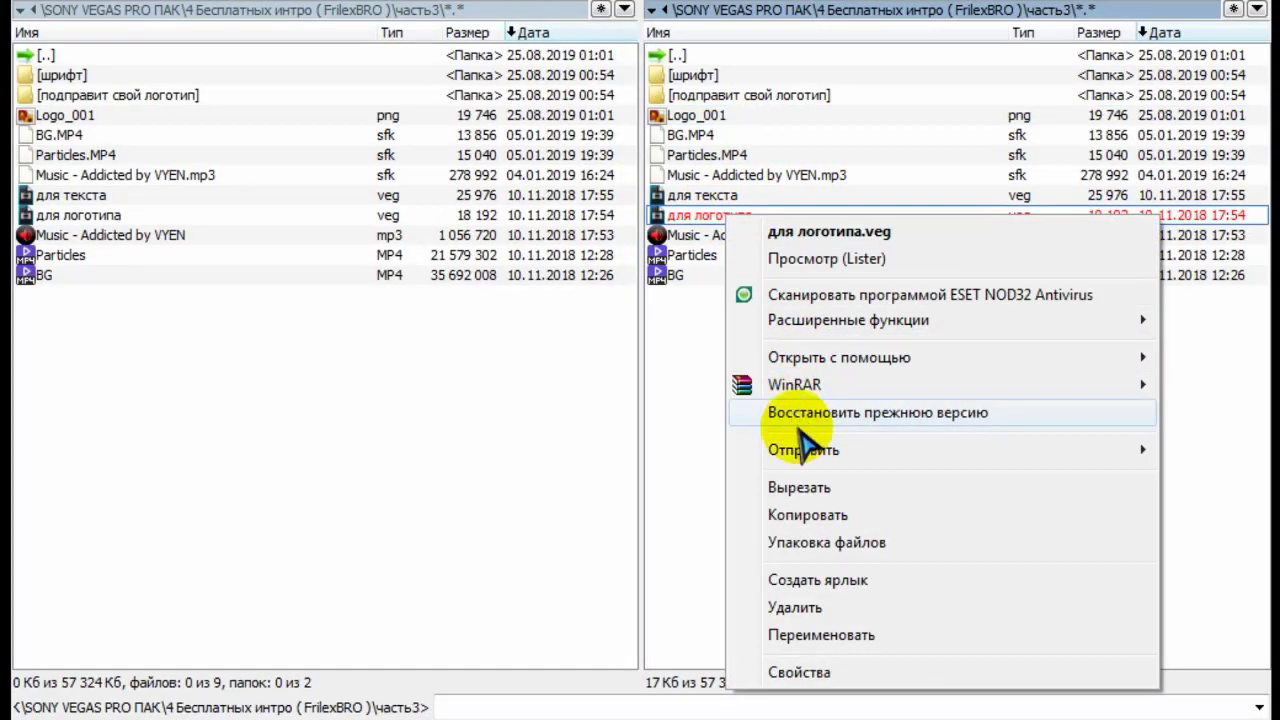
{"action": "mouse_move", "coordinate": [845, 360]}
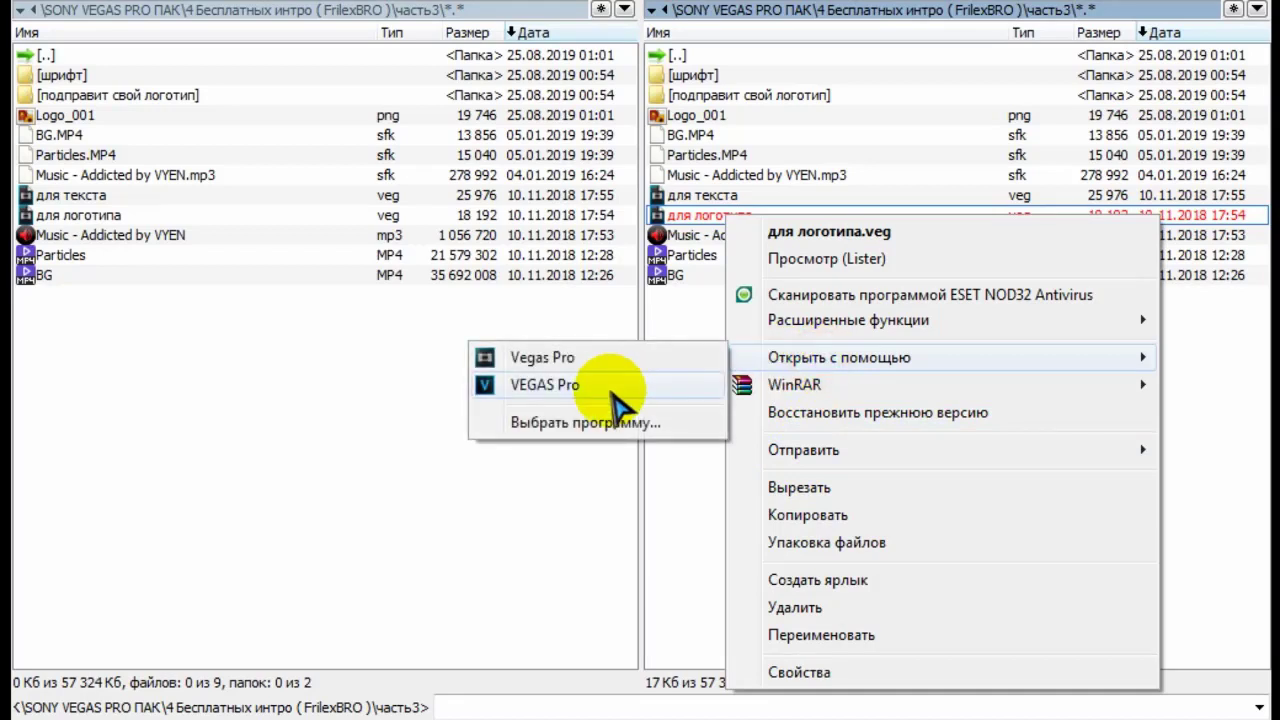
{"action": "left_click", "coordinate": [545, 385]}
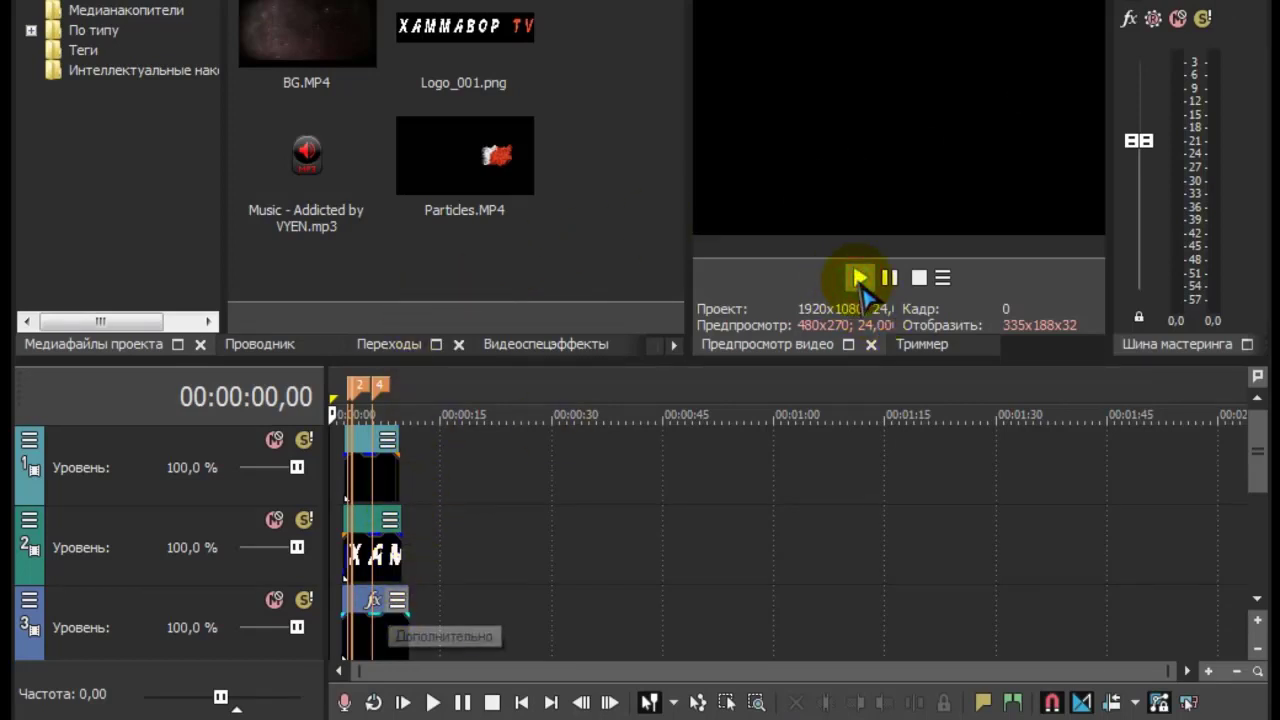
{"action": "left_click", "coordinate": [860, 285]}
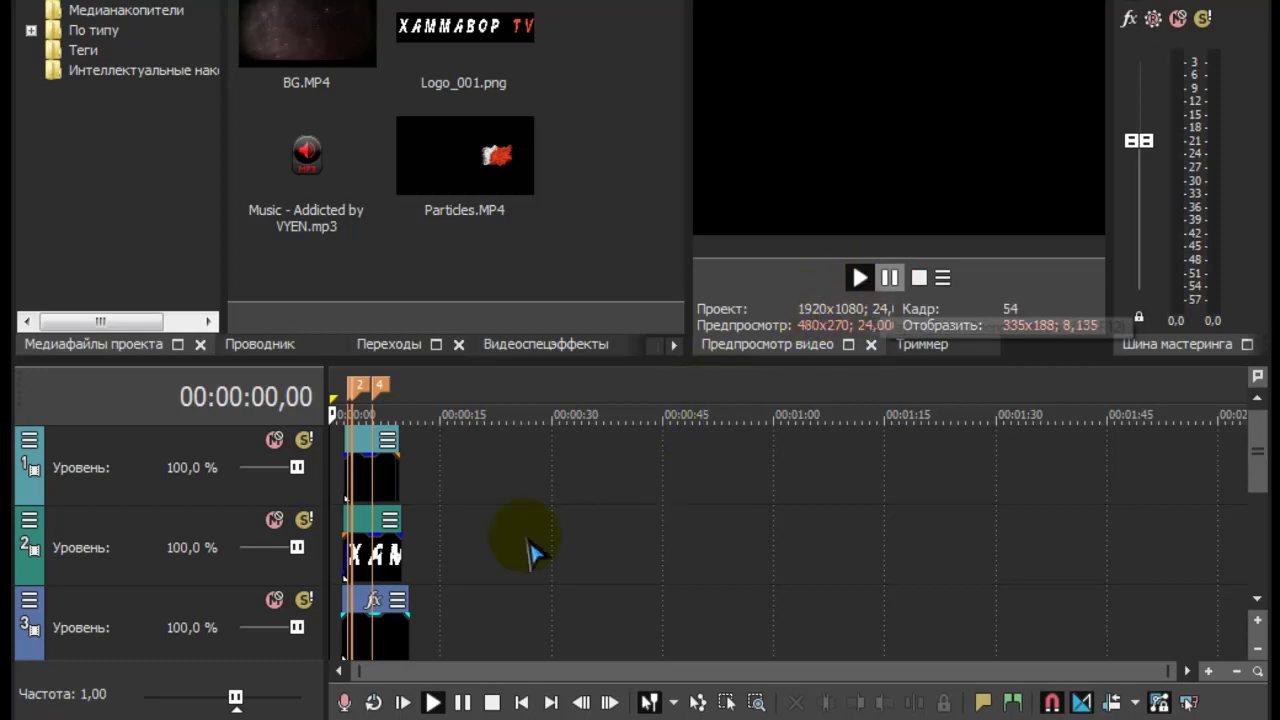
{"action": "key", "text": "Return"}
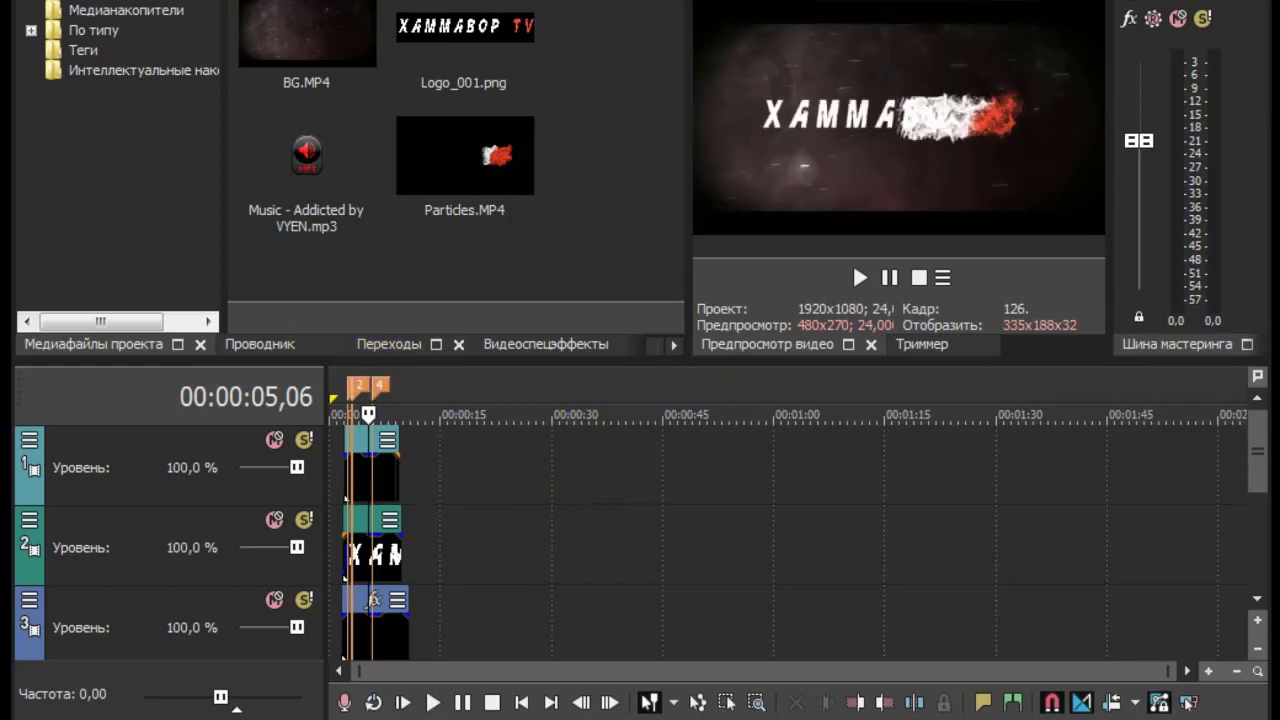
Step: Open the render settings for the project and choose MAGIX AVC/AAC MP4 as the output format
{"action": "key", "text": "alt+f"}
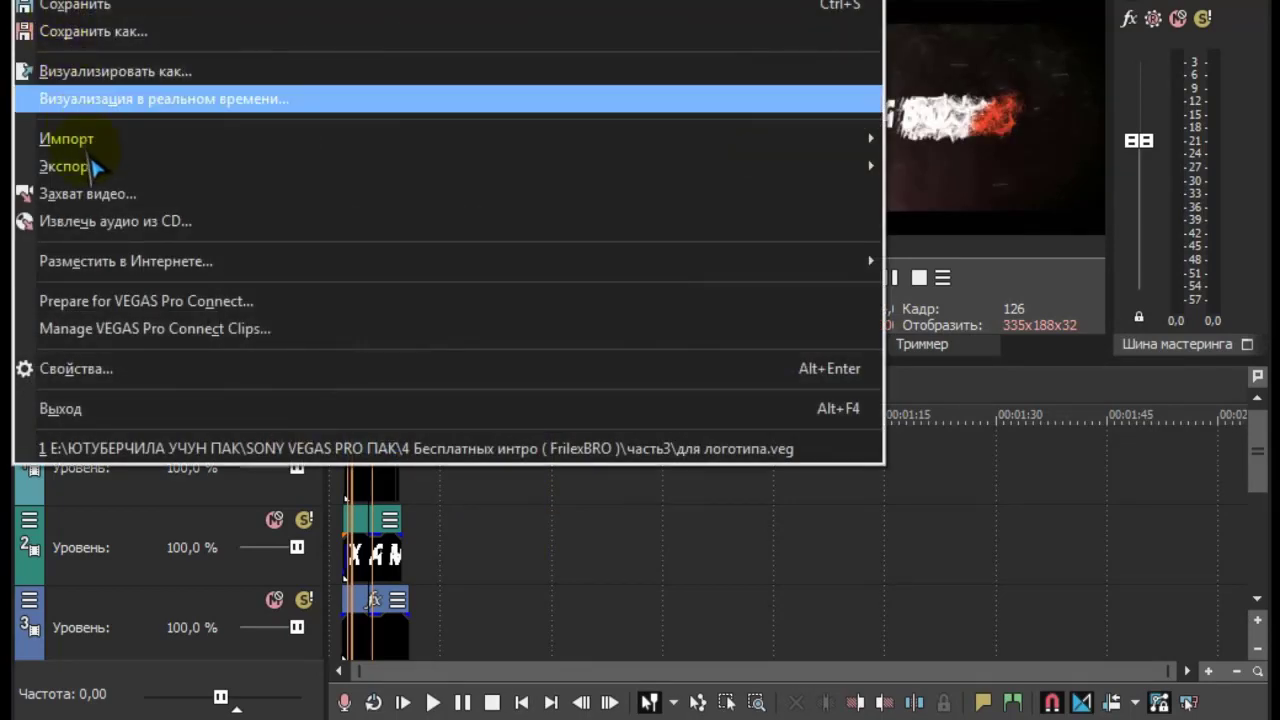
{"action": "left_click", "coordinate": [122, 72]}
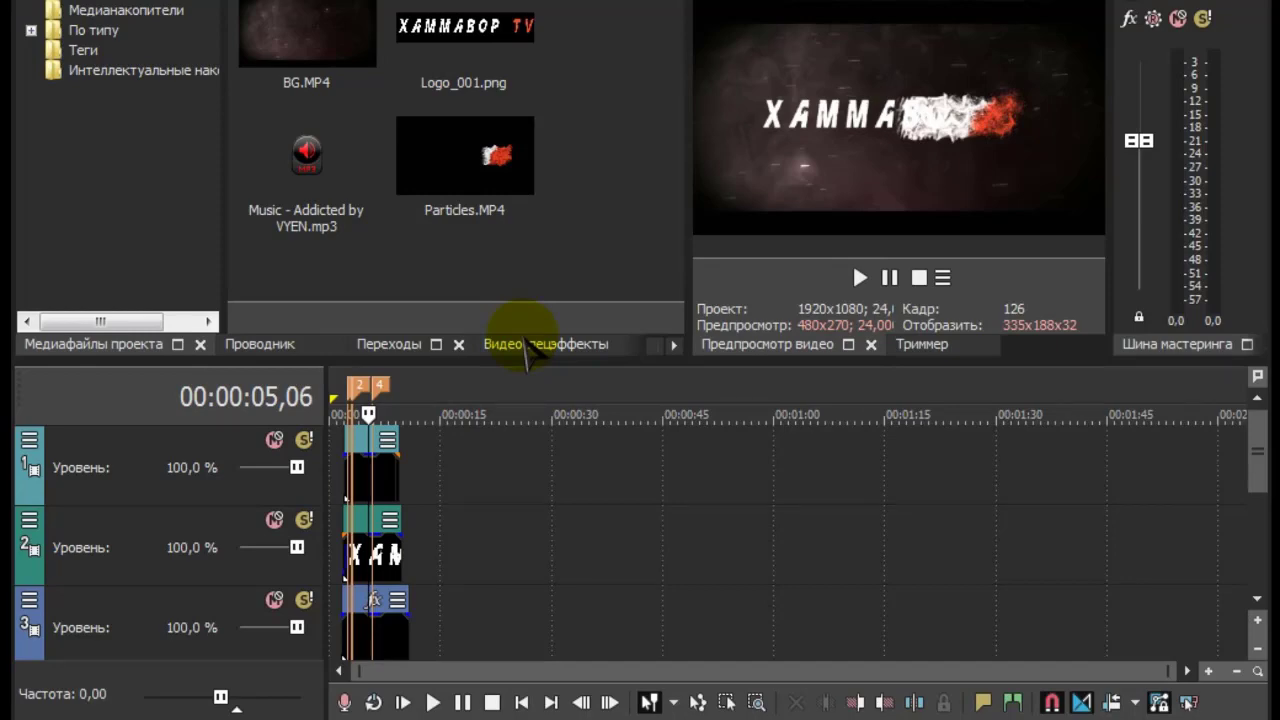
{"action": "key", "text": "ctrl+r"}
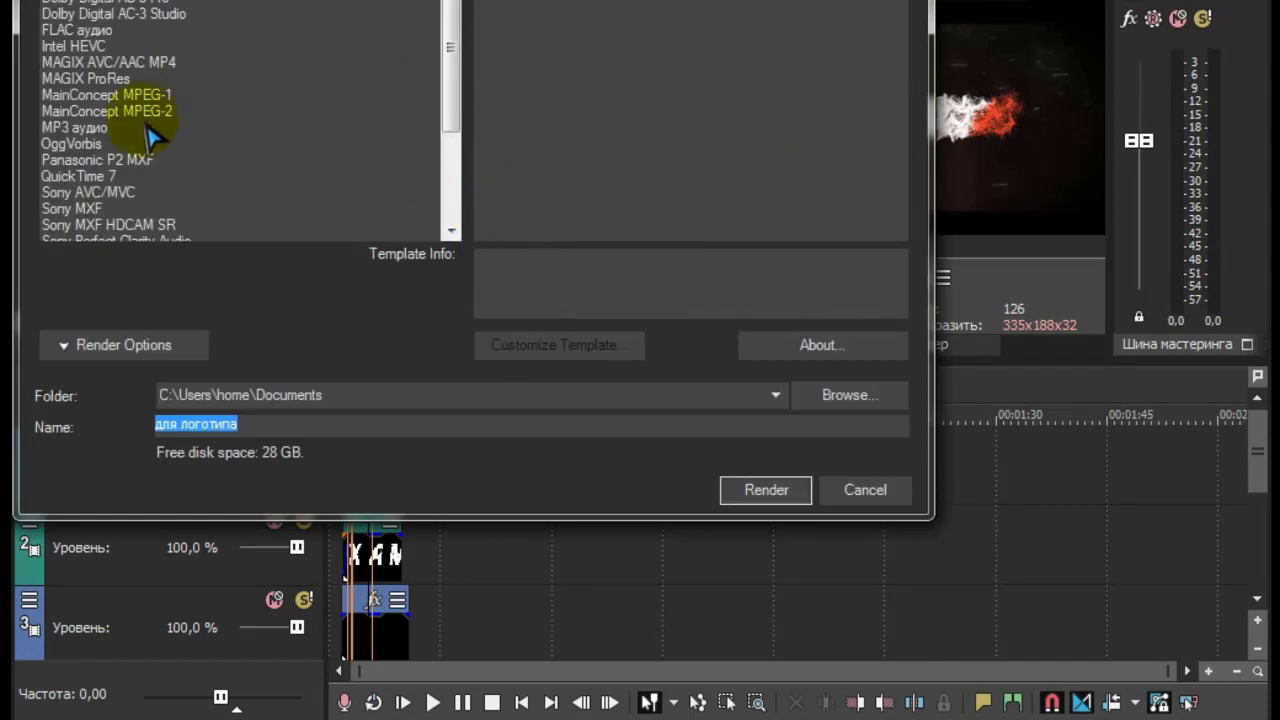
{"action": "left_click", "coordinate": [165, 62]}
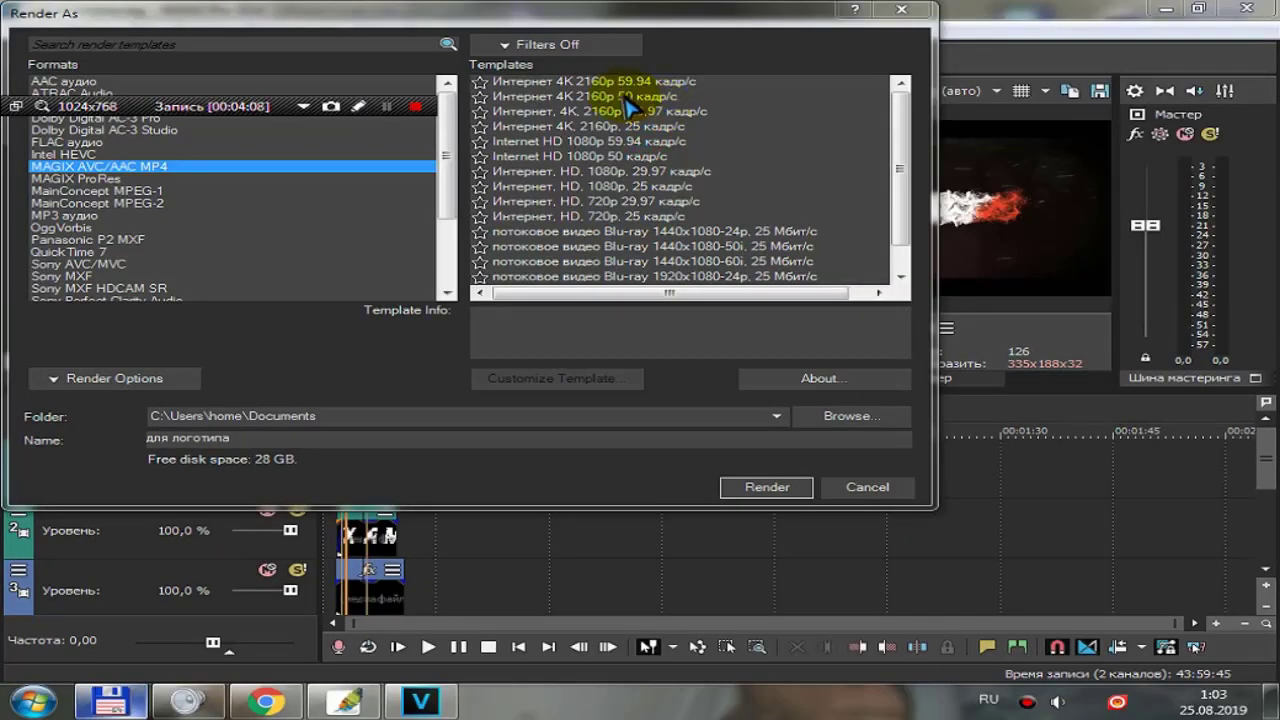
Step: Render для логотипа.mp4 with the template Интернет, HD, 720p, 25 кадр/с, overwriting the existing file
{"action": "left_click", "coordinate": [628, 111]}
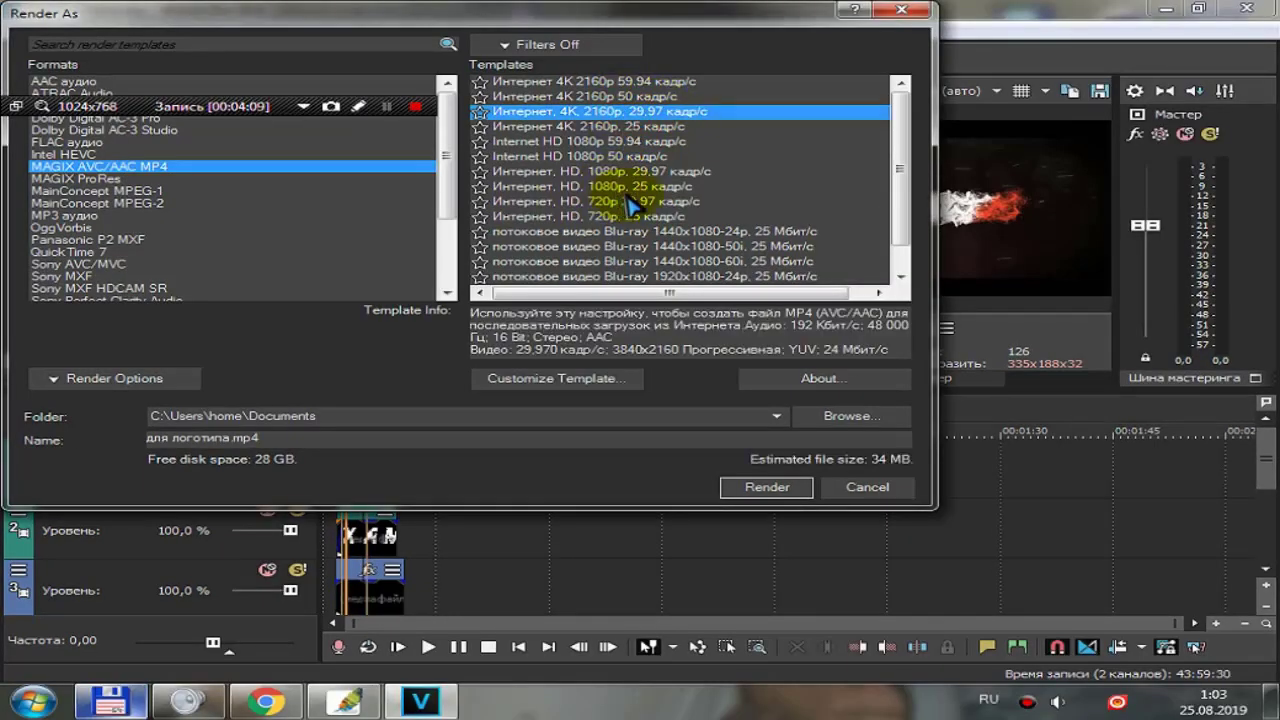
{"action": "left_click", "coordinate": [638, 216]}
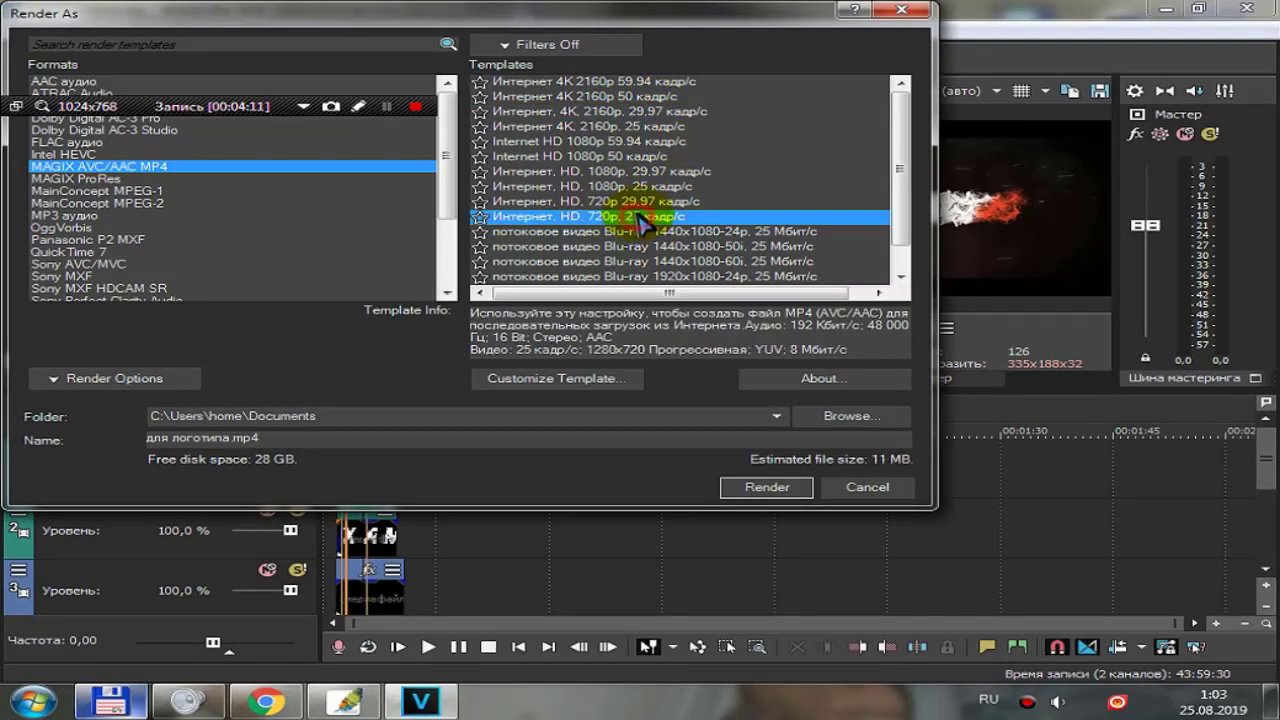
{"action": "left_click", "coordinate": [767, 487]}
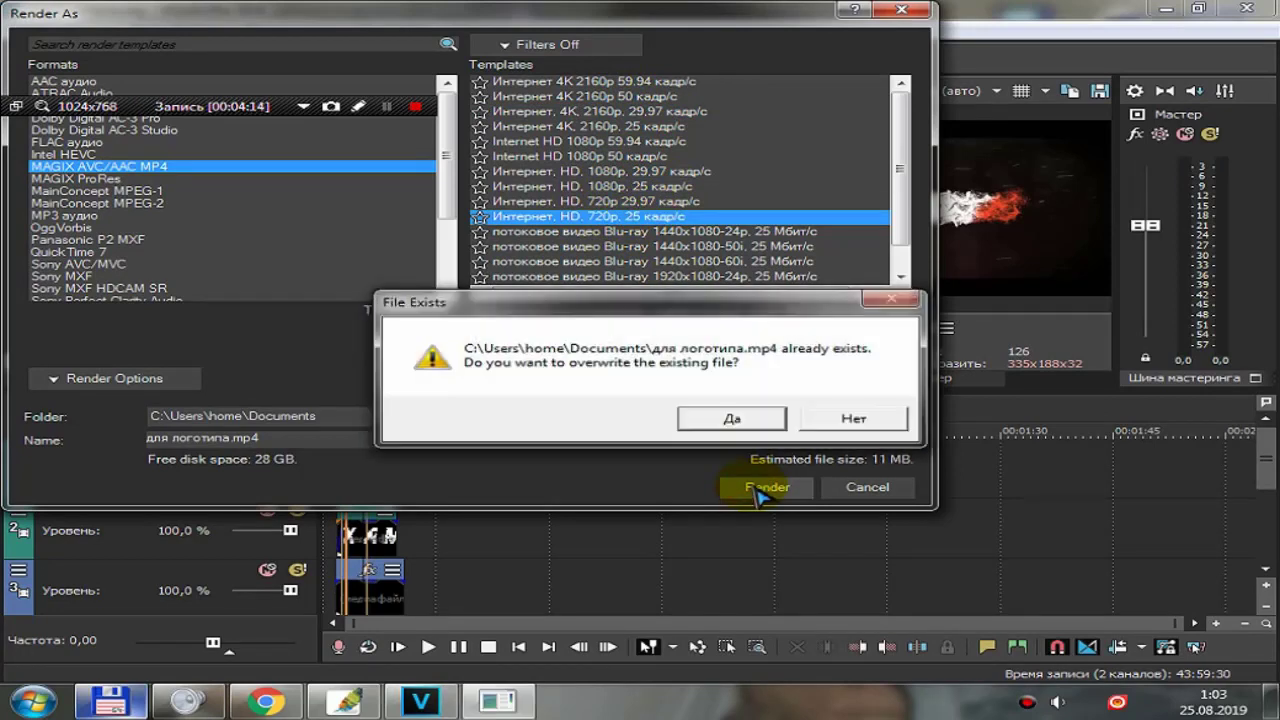
{"action": "left_click", "coordinate": [808, 428]}
{"action": "key", "text": "alt+Tab"}
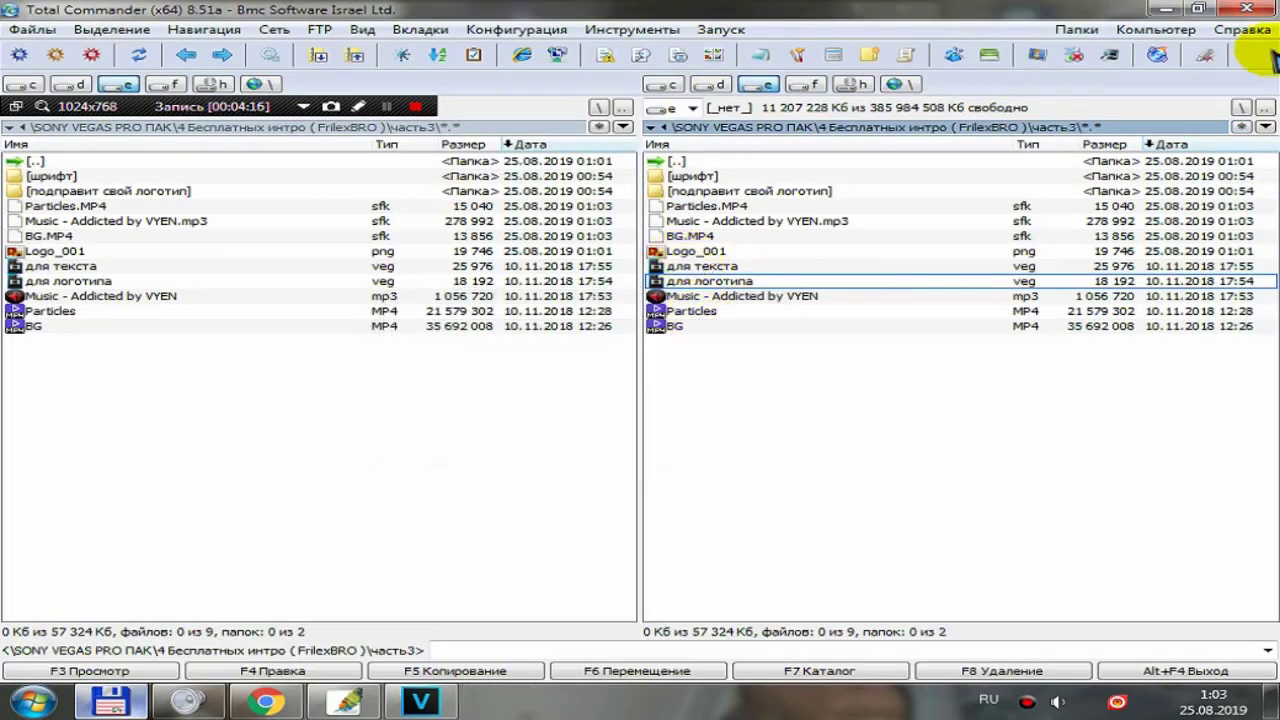
{"action": "left_click", "coordinate": [390, 106]}
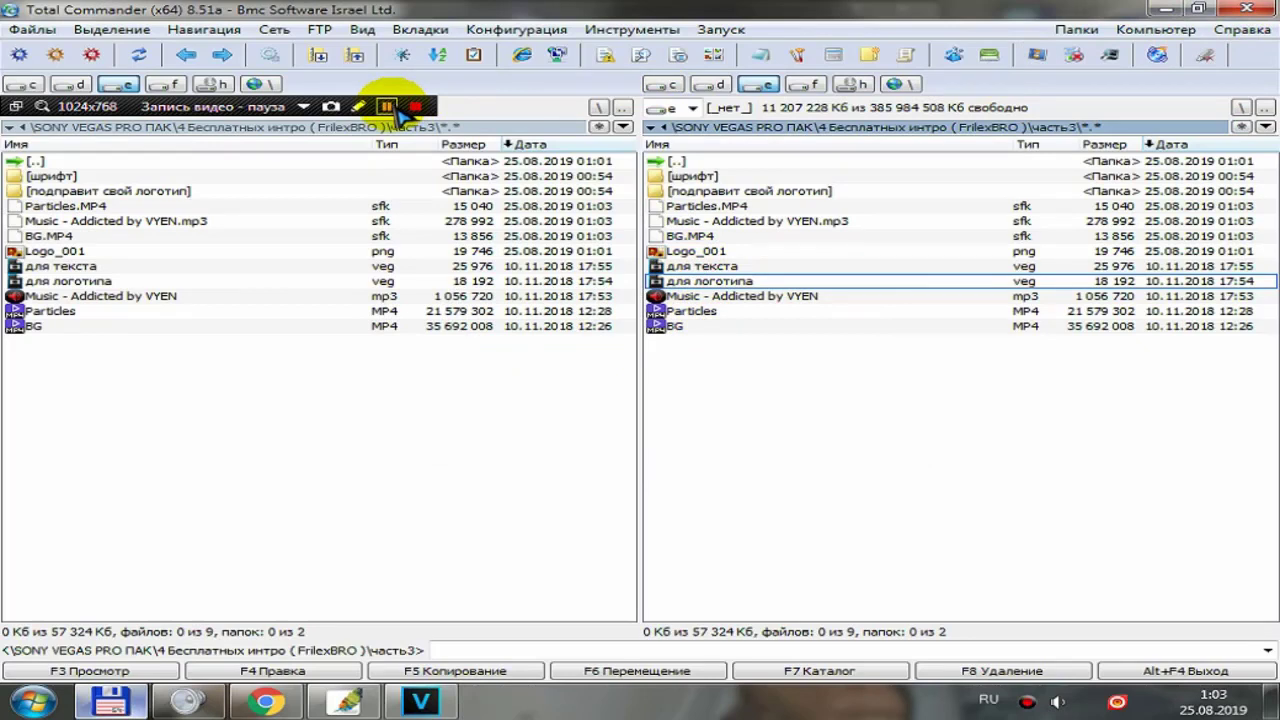
{"action": "left_click", "coordinate": [388, 106]}
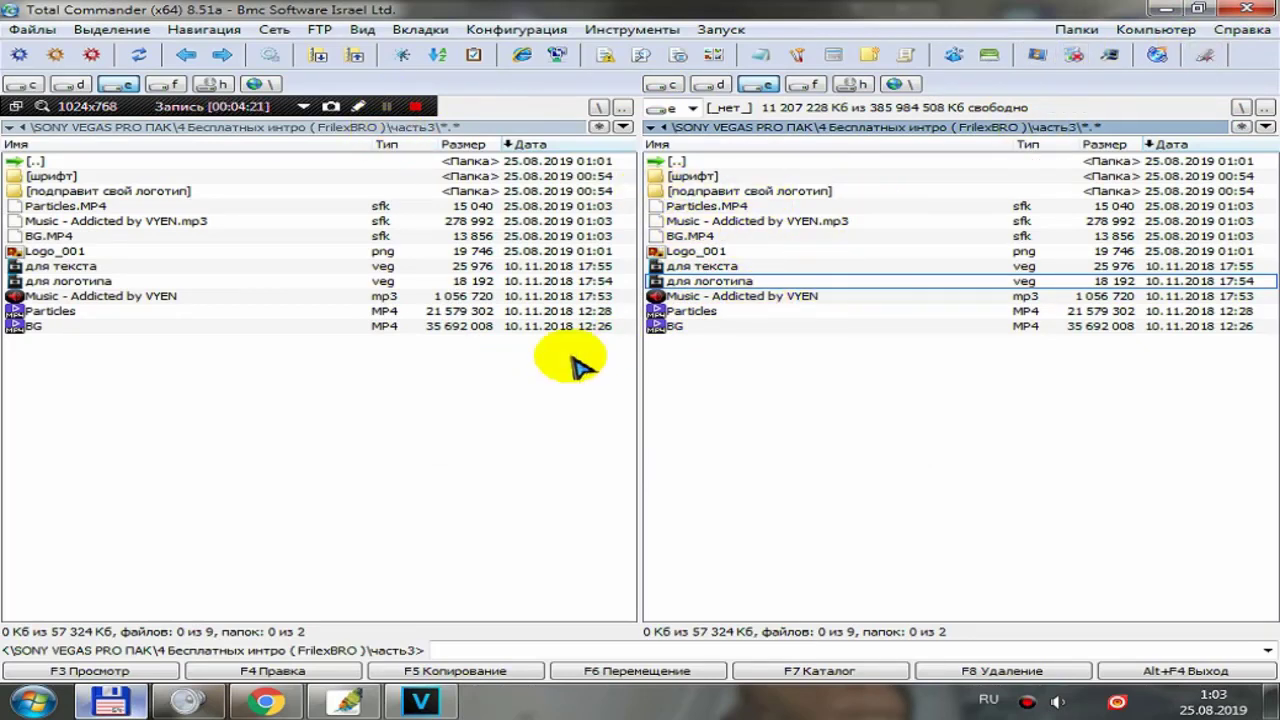
{"action": "left_click", "coordinate": [387, 106]}
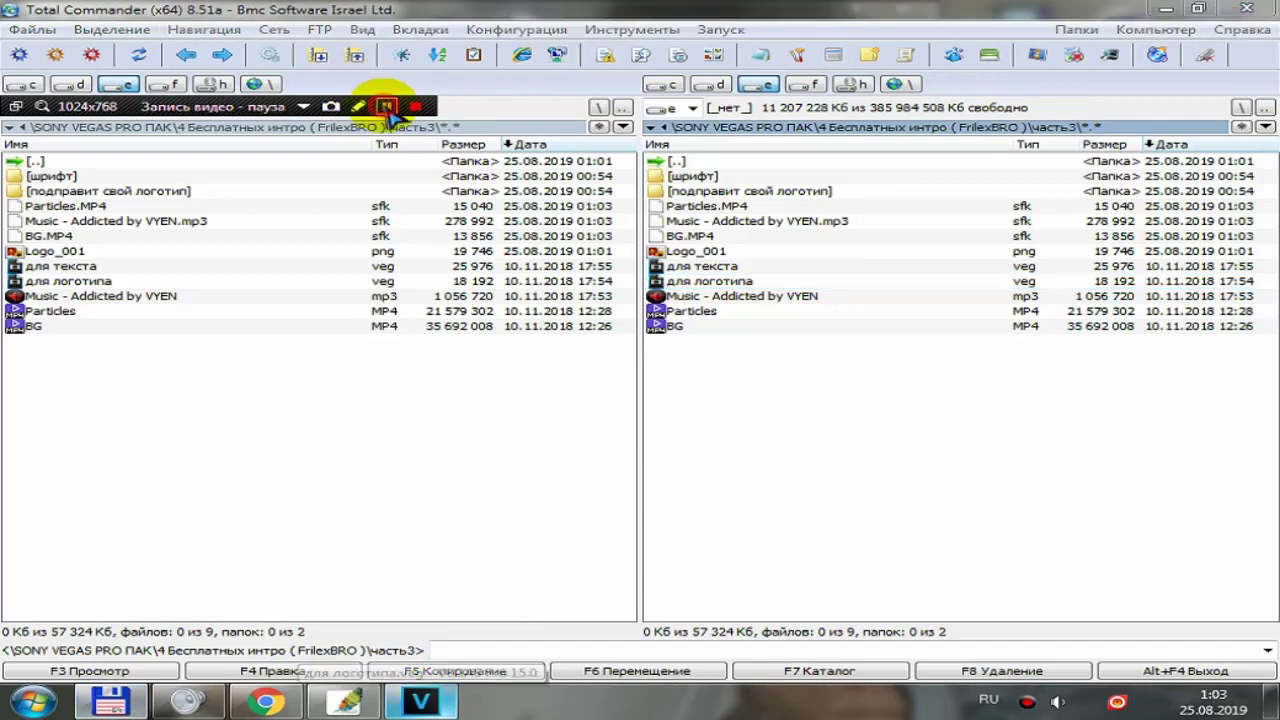
{"action": "left_click", "coordinate": [388, 106]}
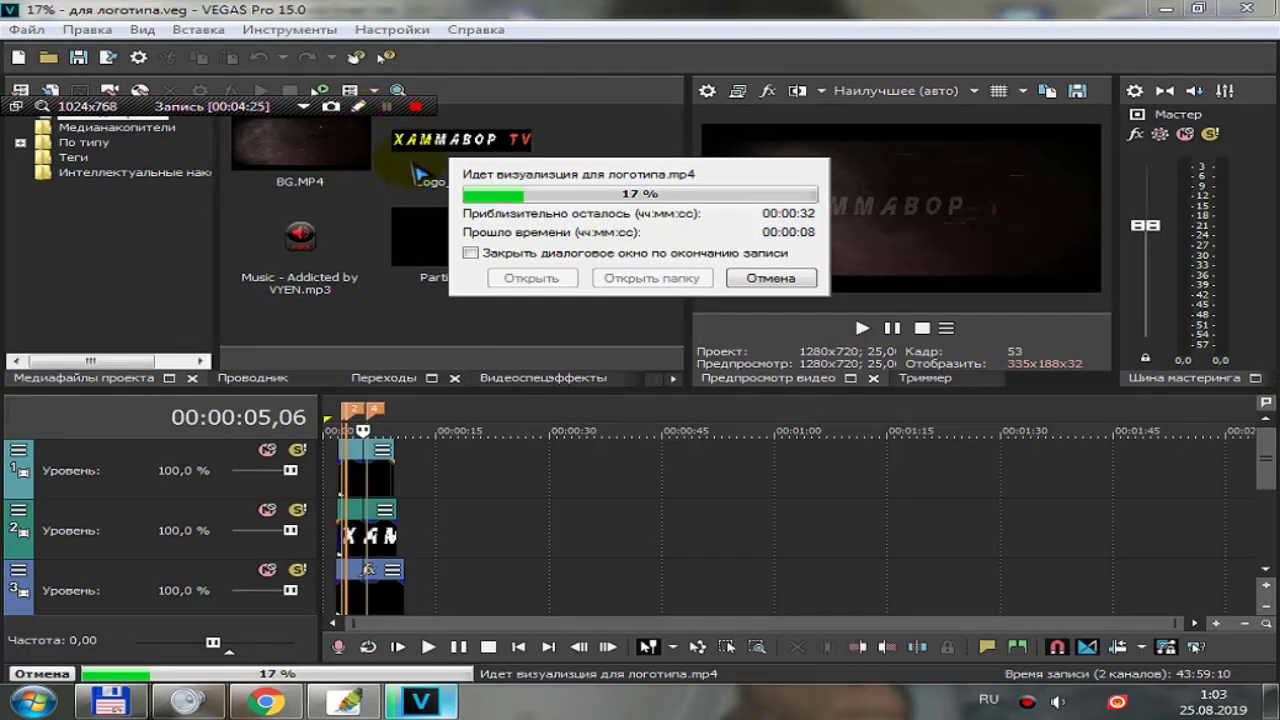